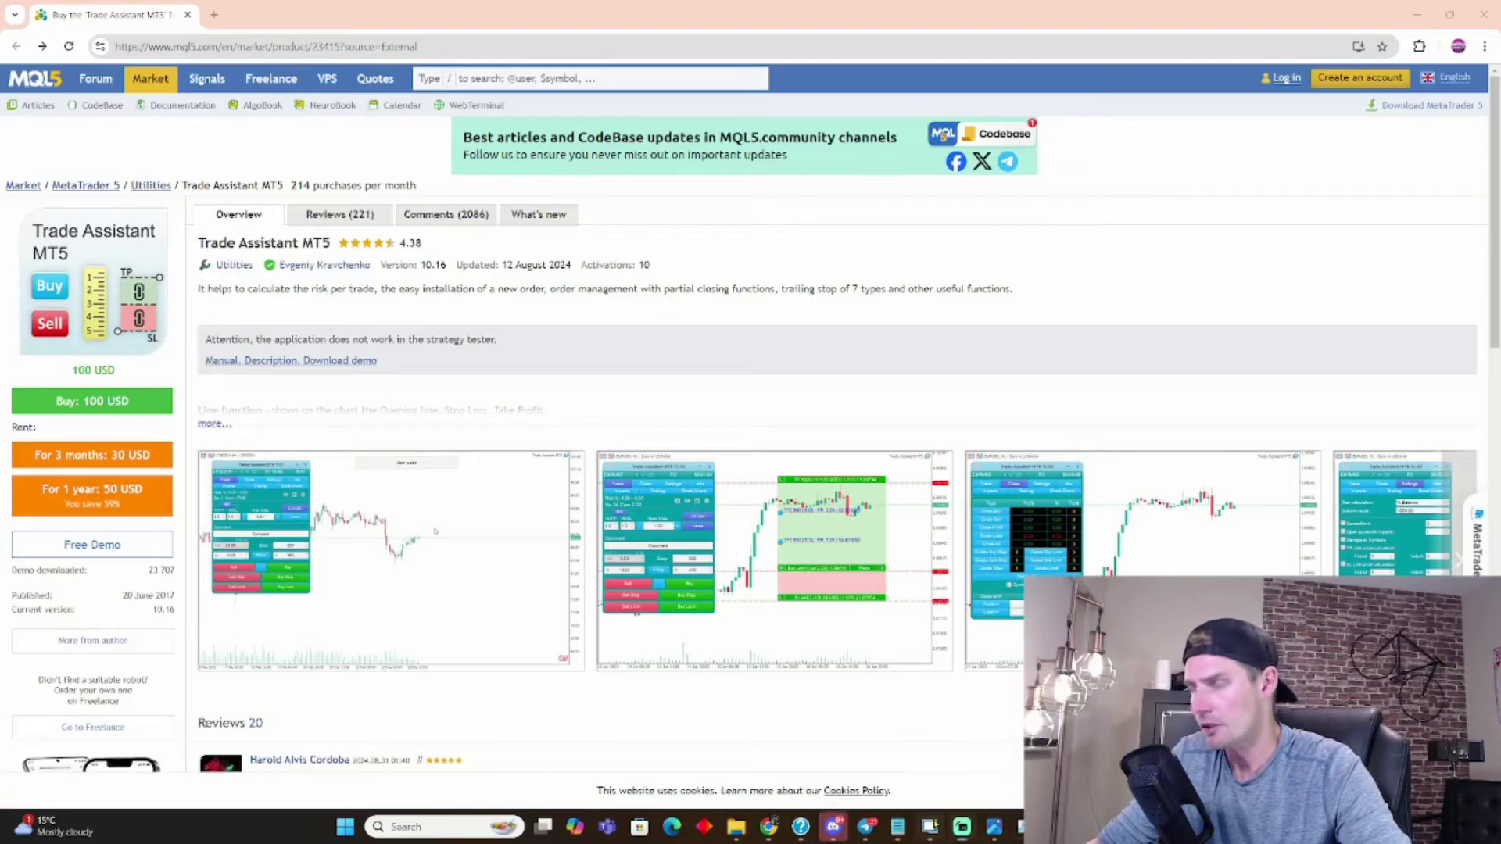
Bring up MetaTrader 5 and toggle RR so take profit is 3742, twice the 1871 stop loss.
left_click(930, 826)
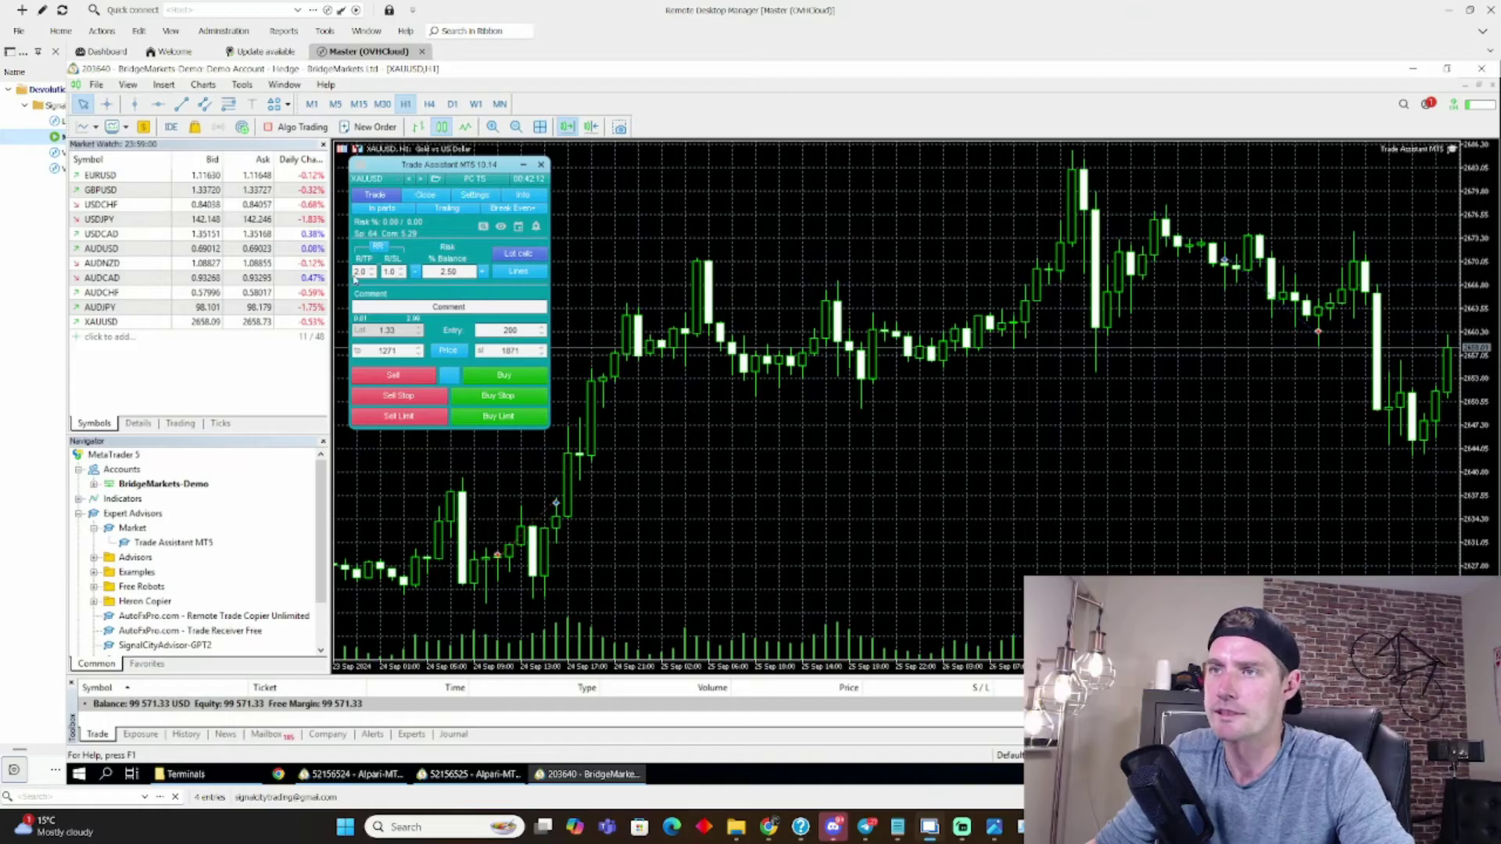
left_click(378, 249)
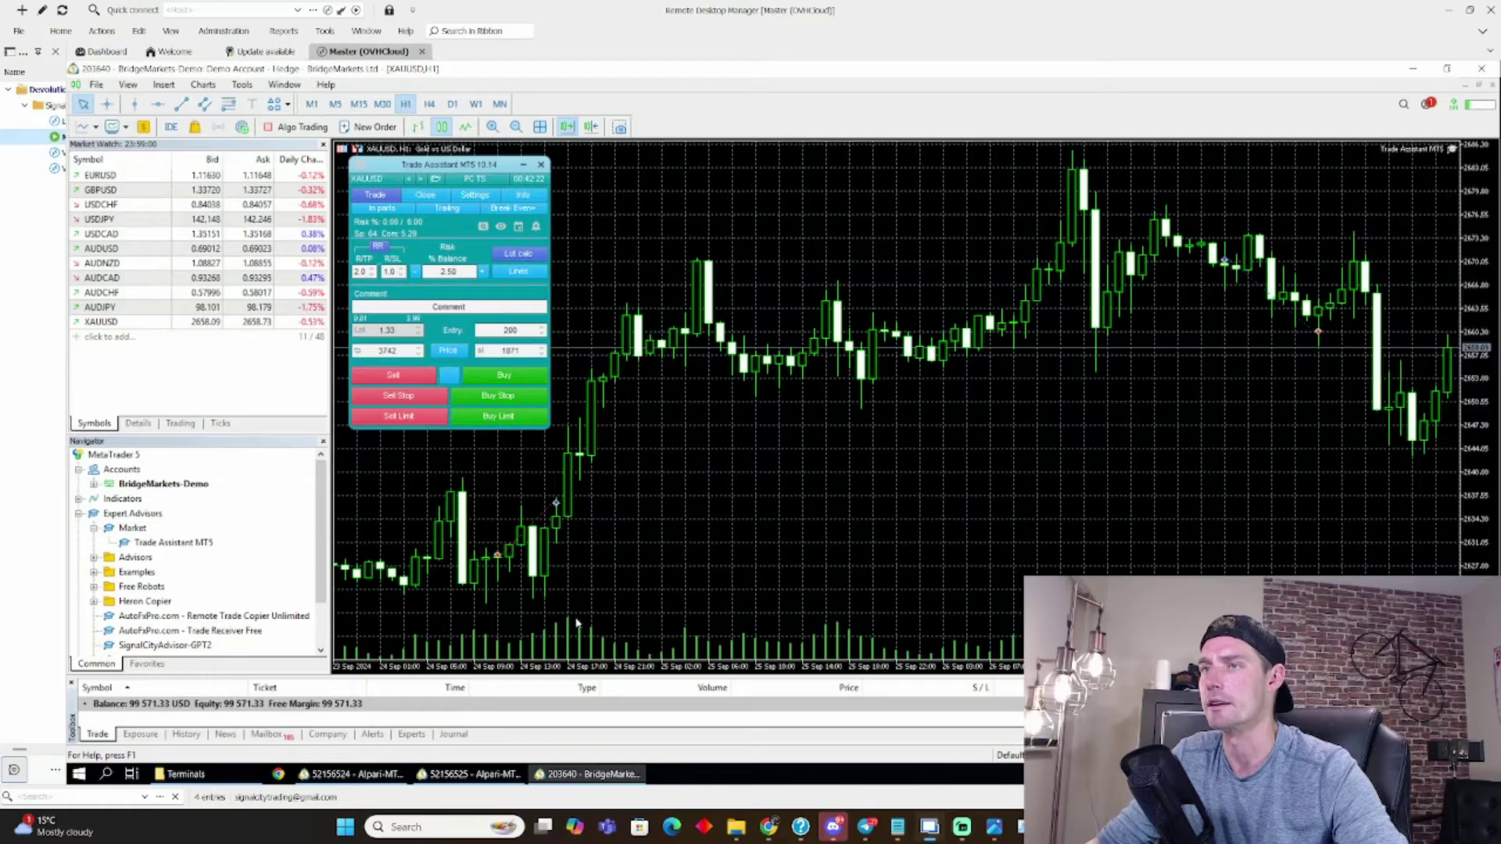
Draw the Buy Limit box at the chart's right and drag its stop loss to 2053 (TP 4106).
left_click(523, 277)
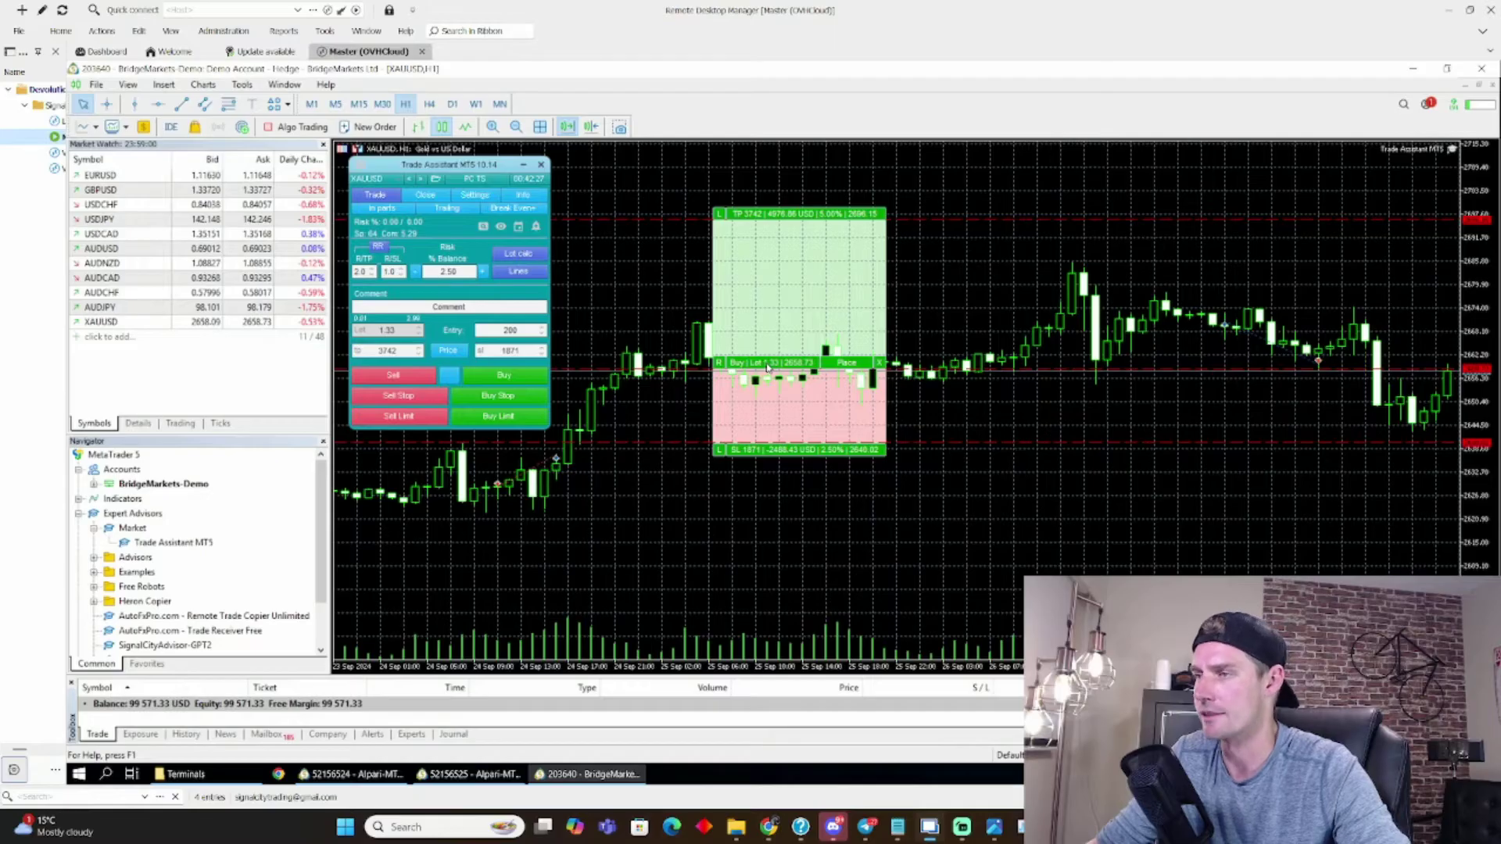
left_click_drag(767, 365, 1269, 372)
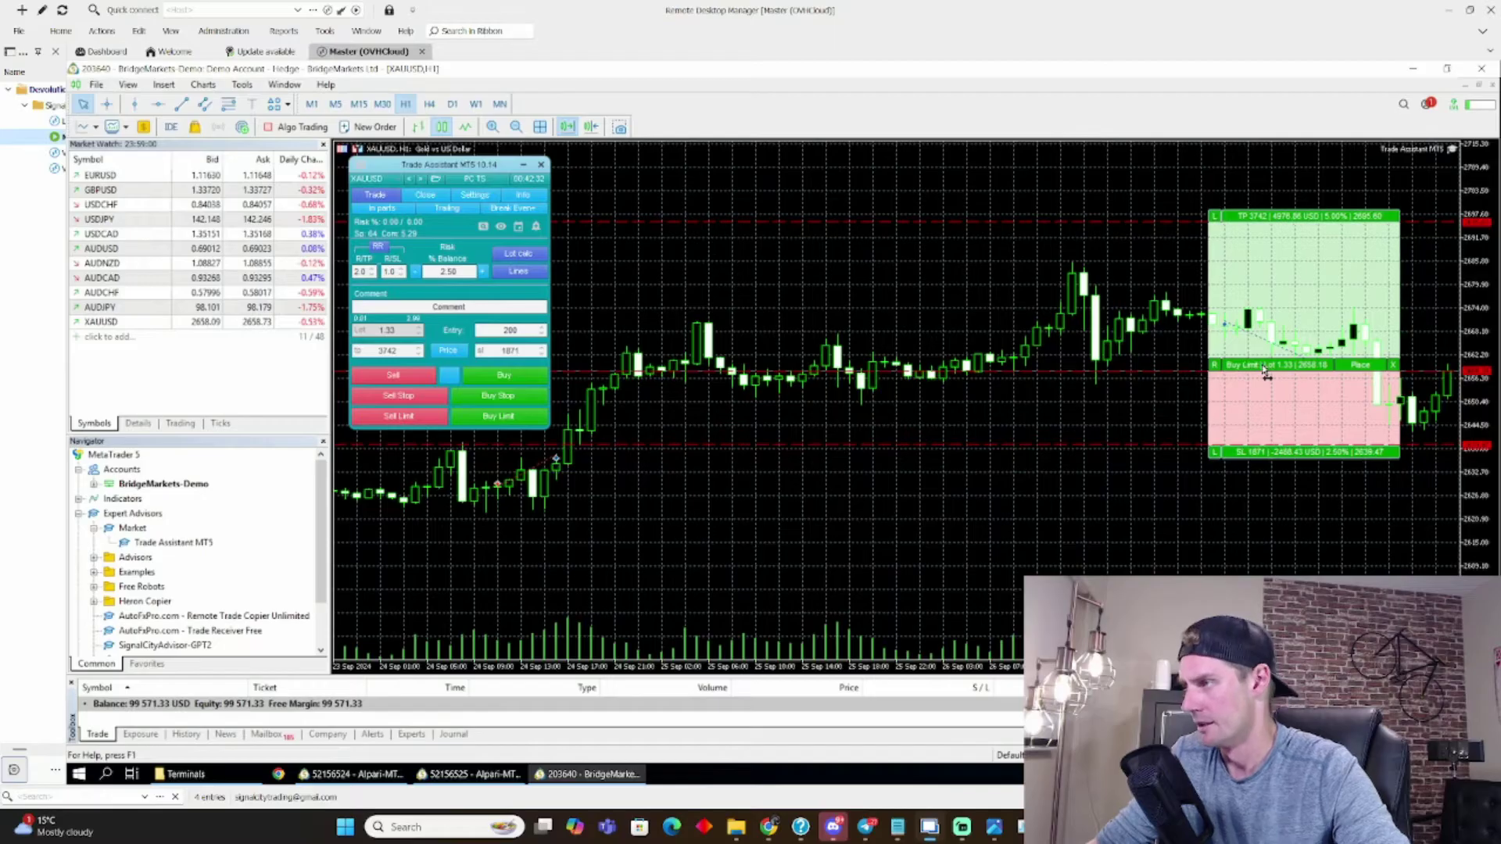
left_click(1215, 368)
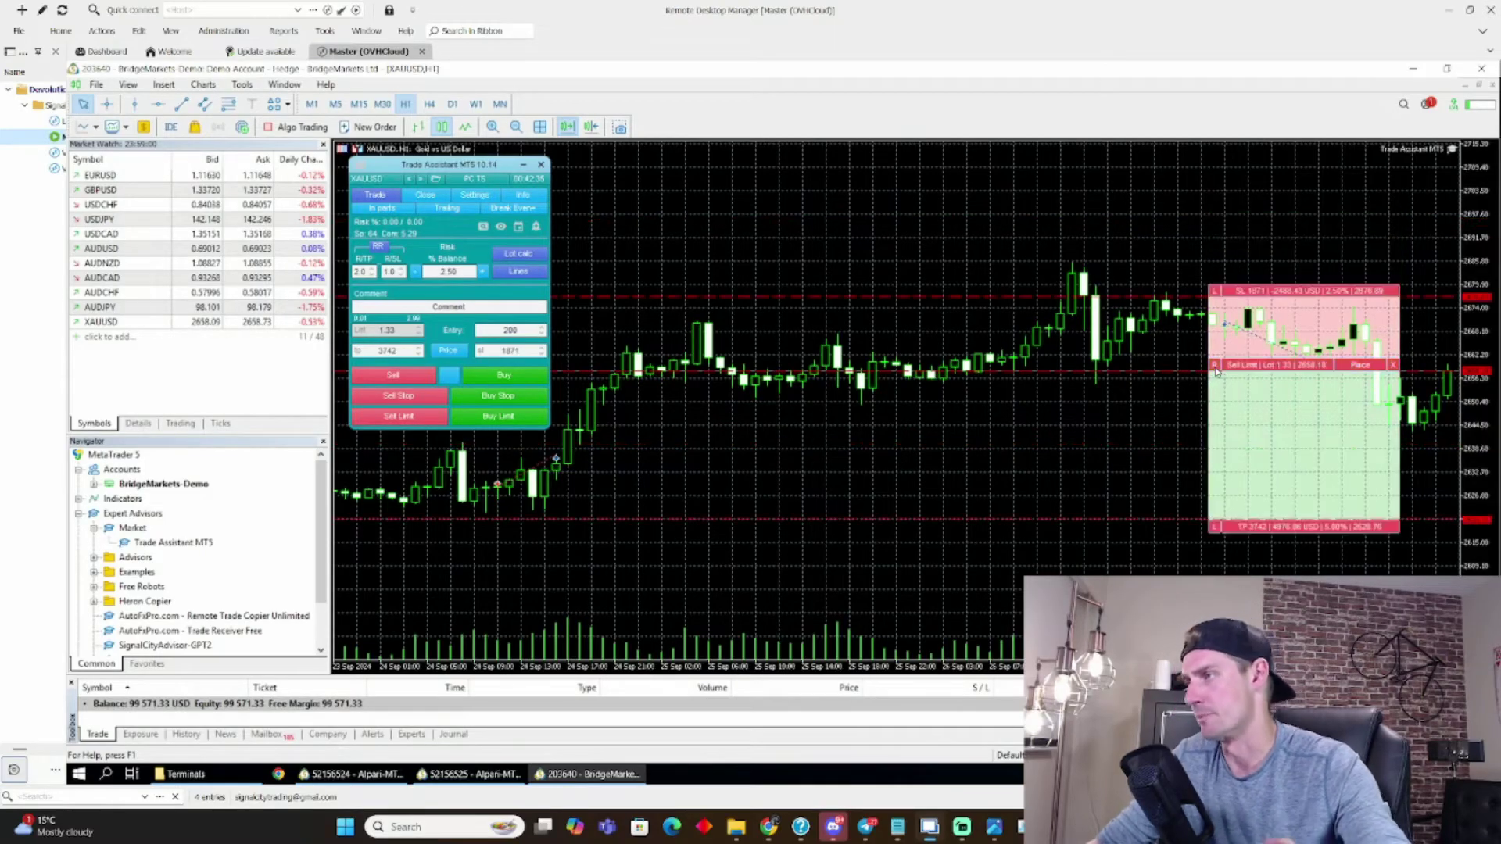
left_click(1215, 369)
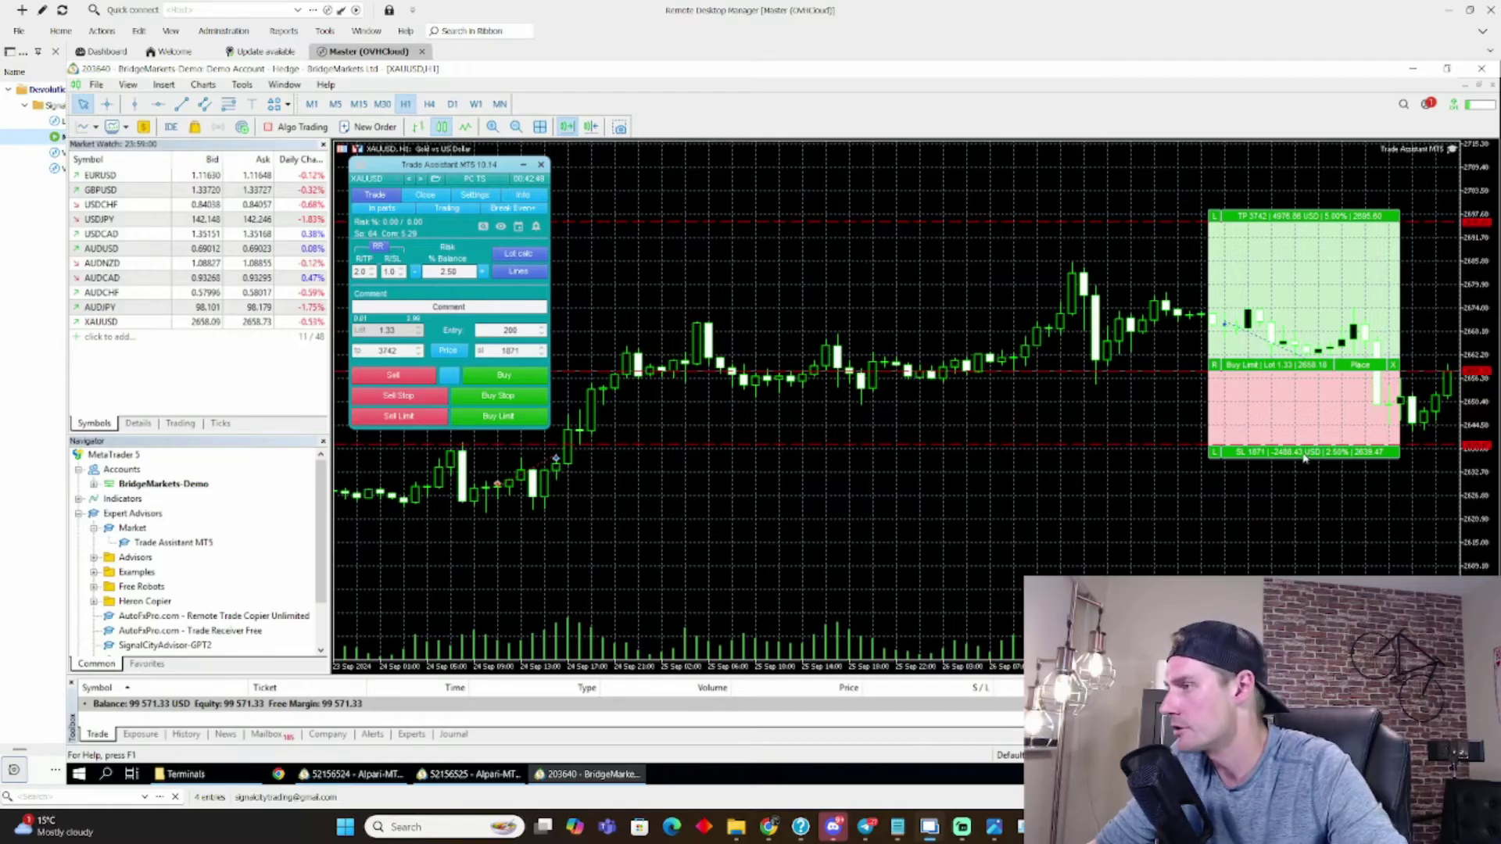
left_click_drag(1304, 459, 1347, 494)
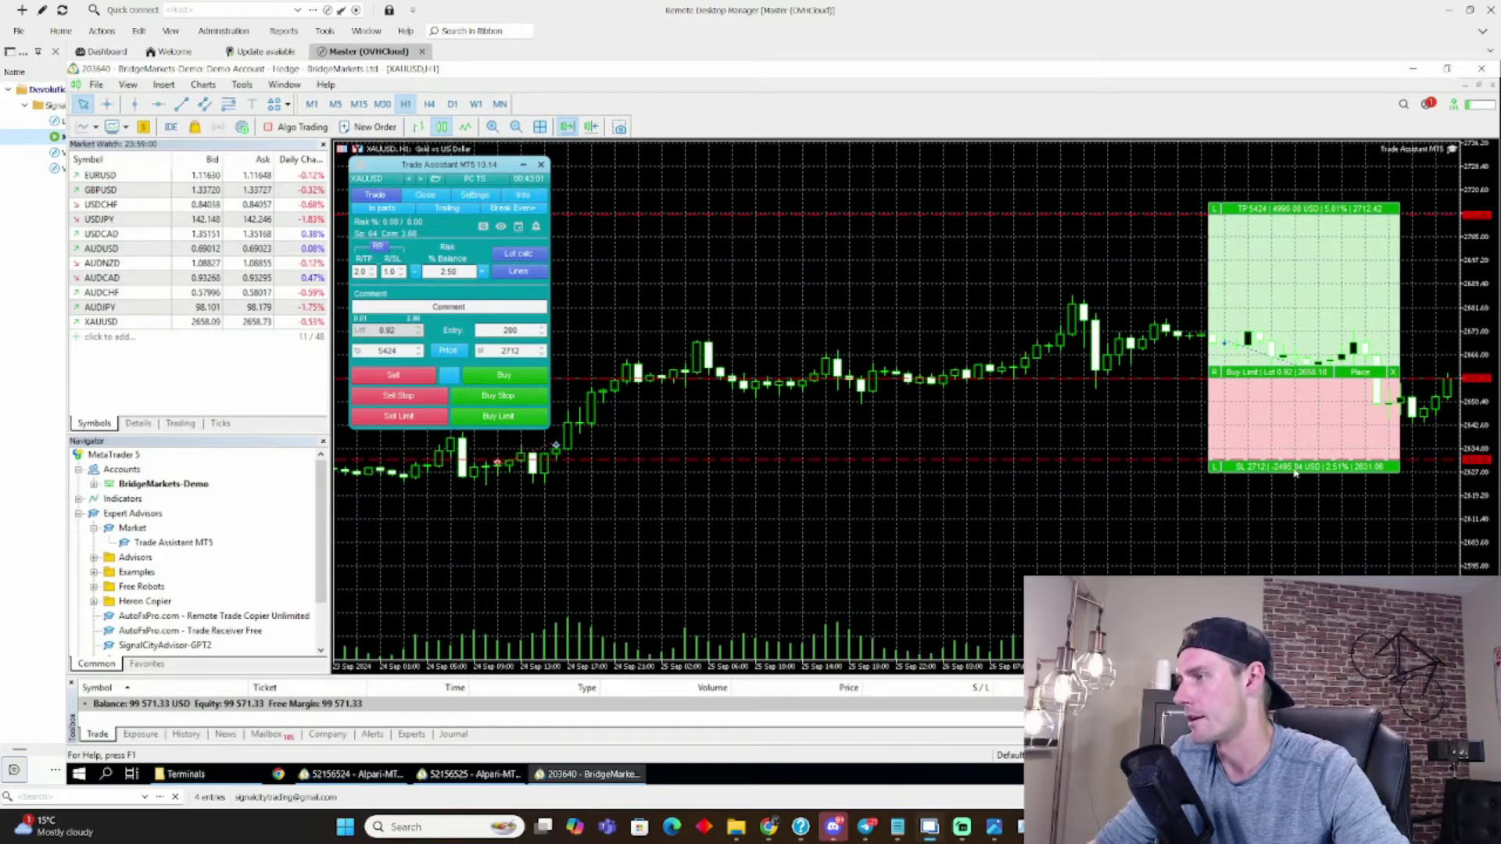
left_click_drag(1290, 471, 1313, 448)
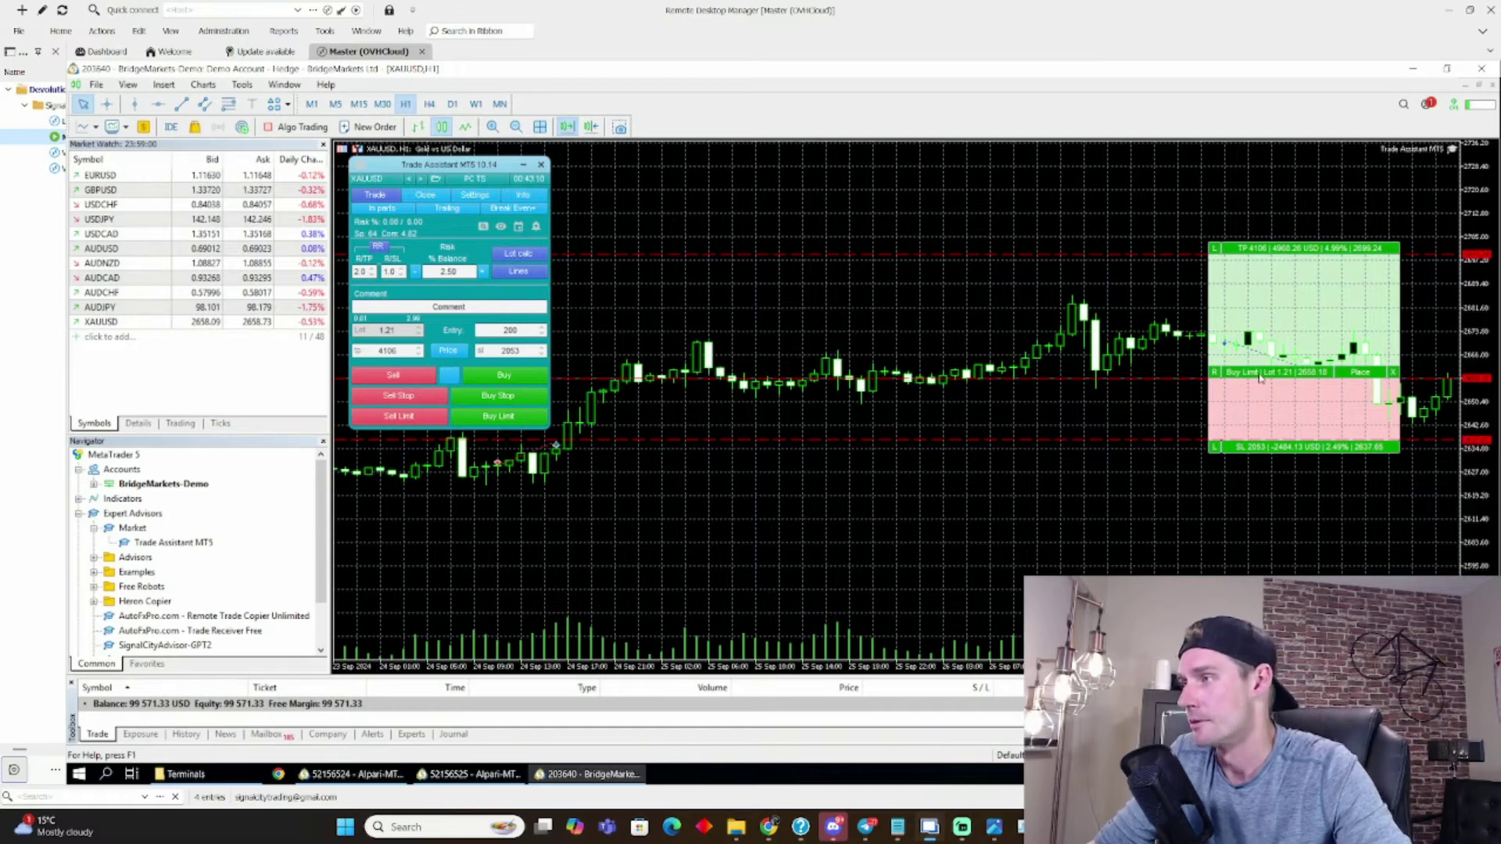
Move the order box lower, then above price, reversing it between buy and sell types.
left_click_drag(1264, 377, 1245, 489)
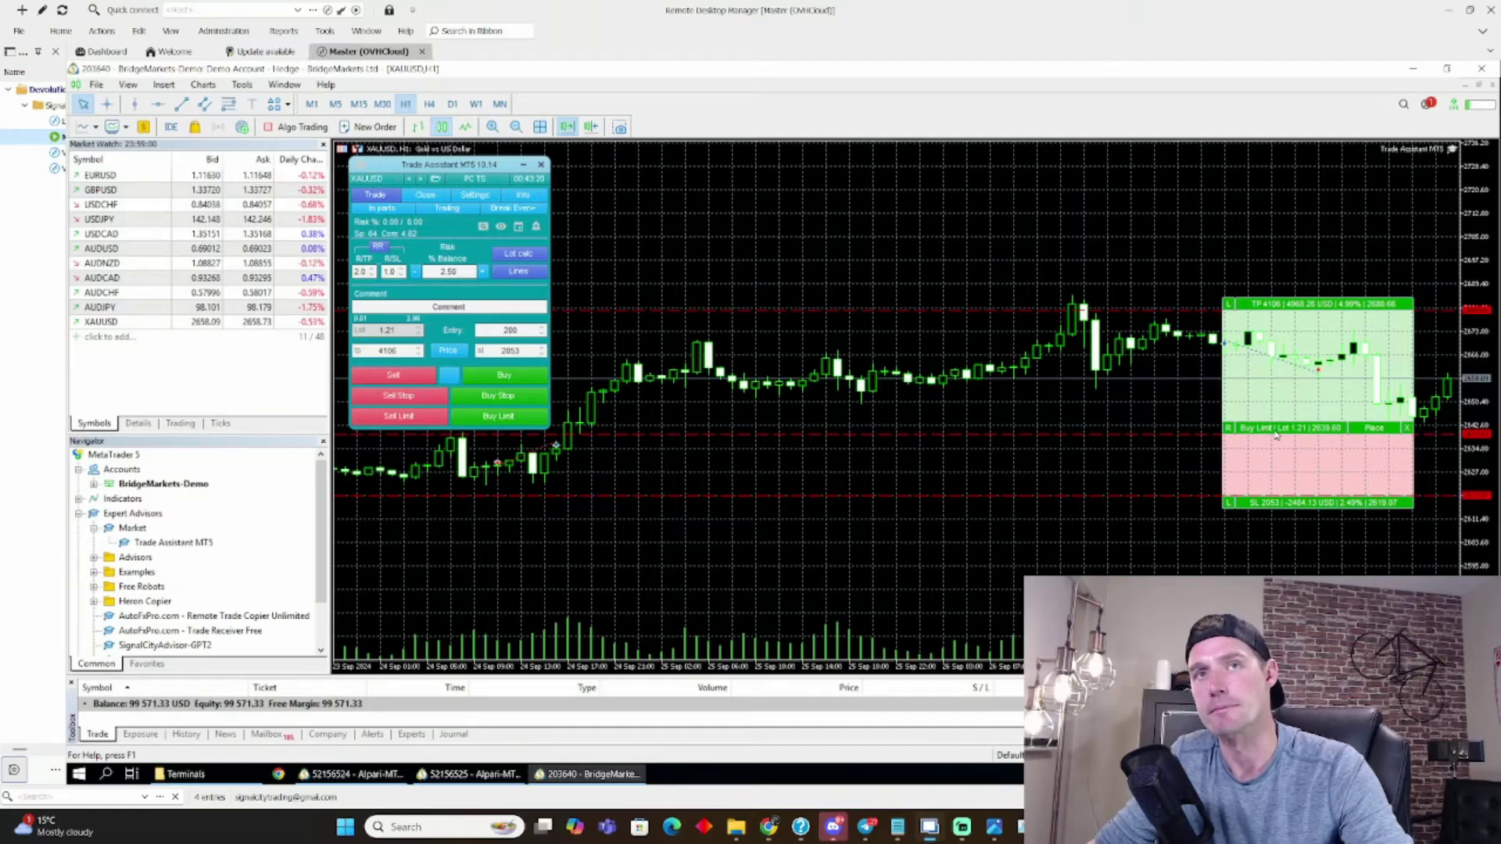
left_click(1228, 430)
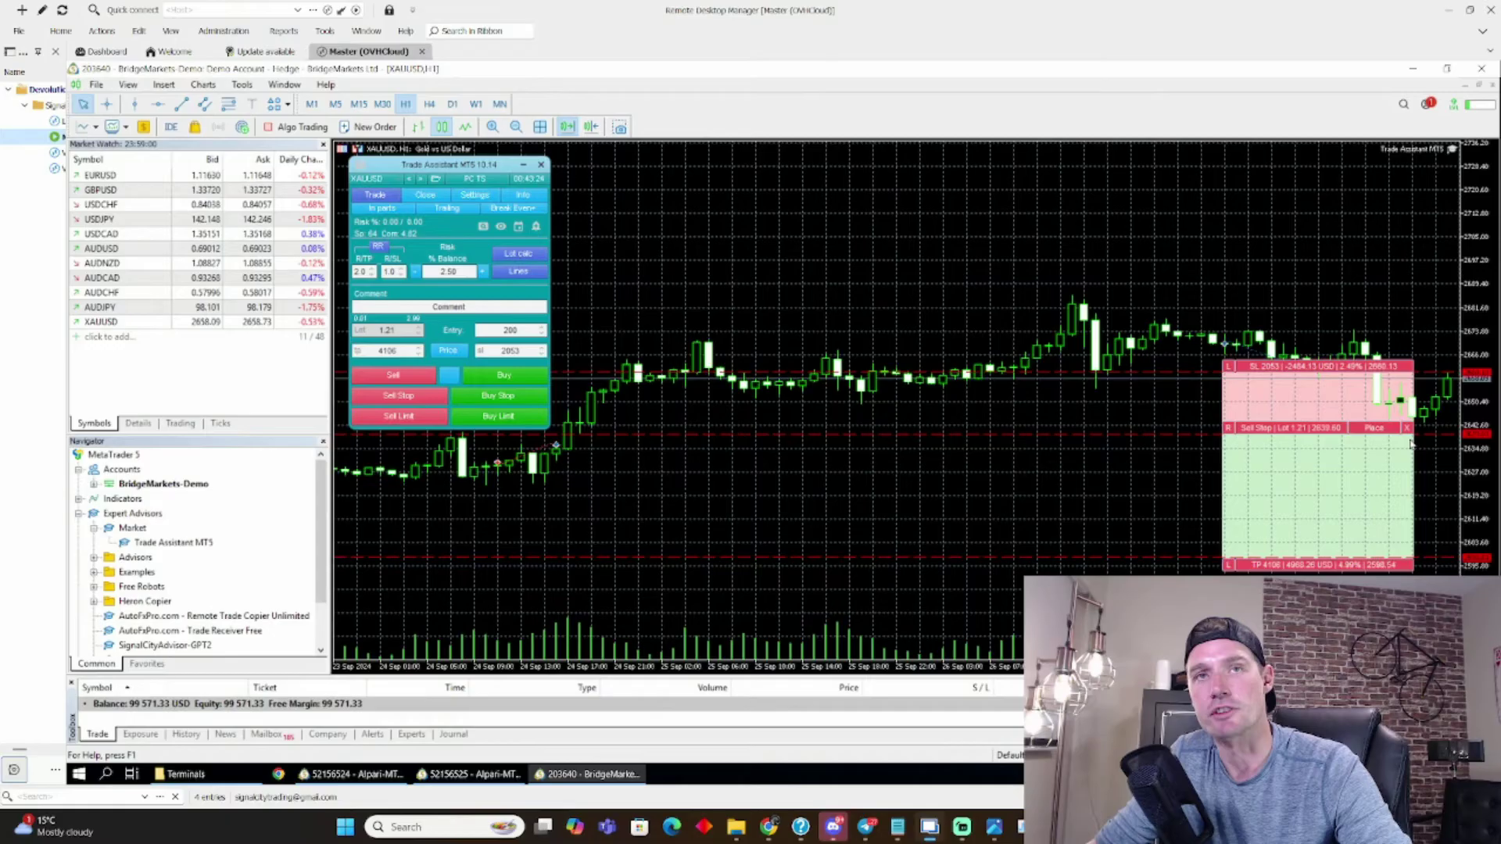
left_click(1228, 427)
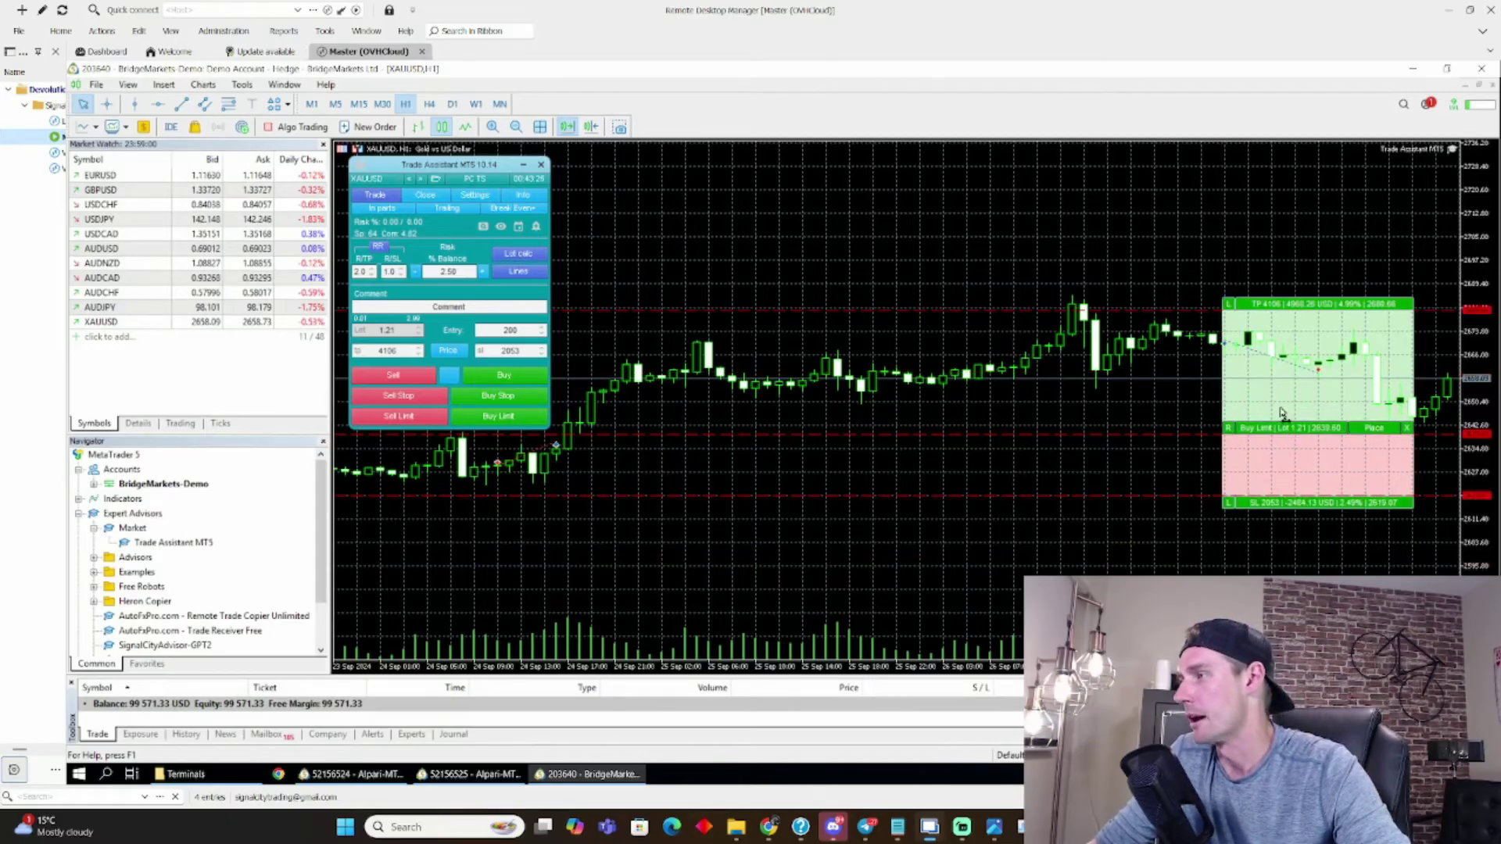
left_click_drag(1286, 429, 1254, 313)
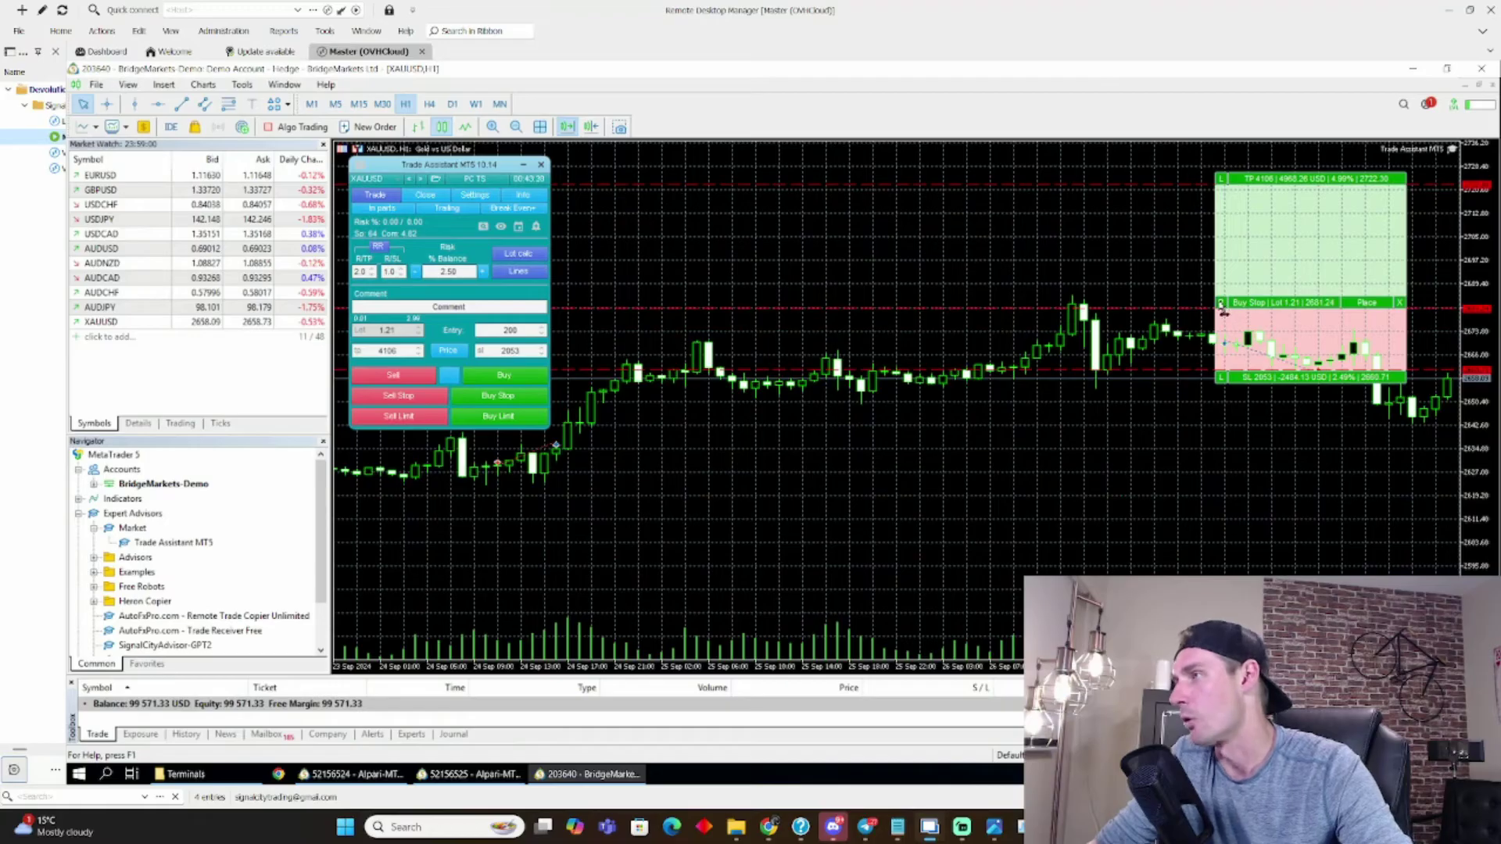
left_click(1221, 304)
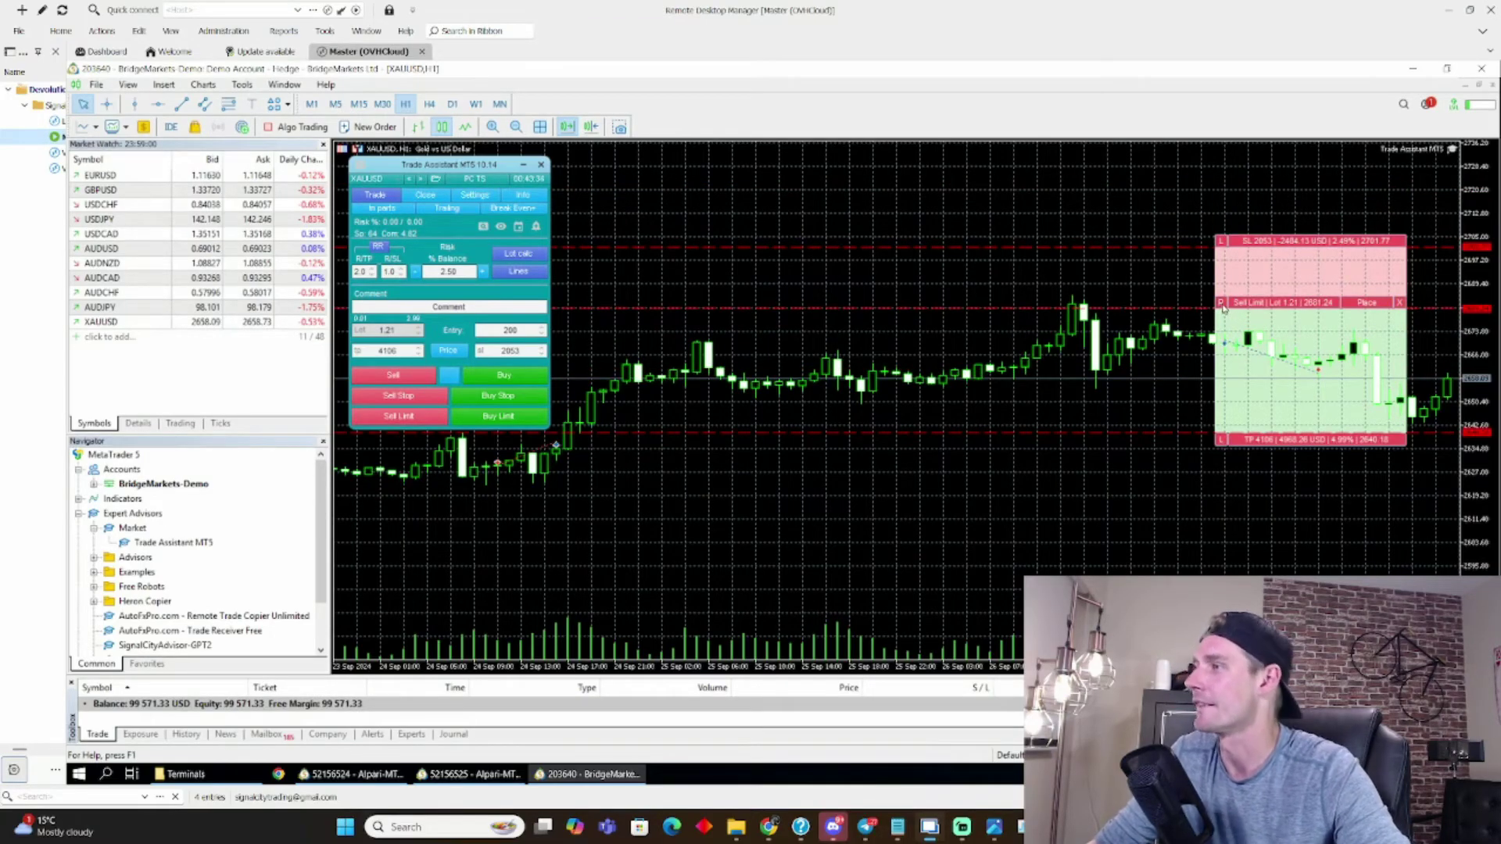
left_click(1221, 304)
Drag the order box down to a Buy Limit with entry at 2626.45.
left_click_drag(1261, 307, 1268, 467)
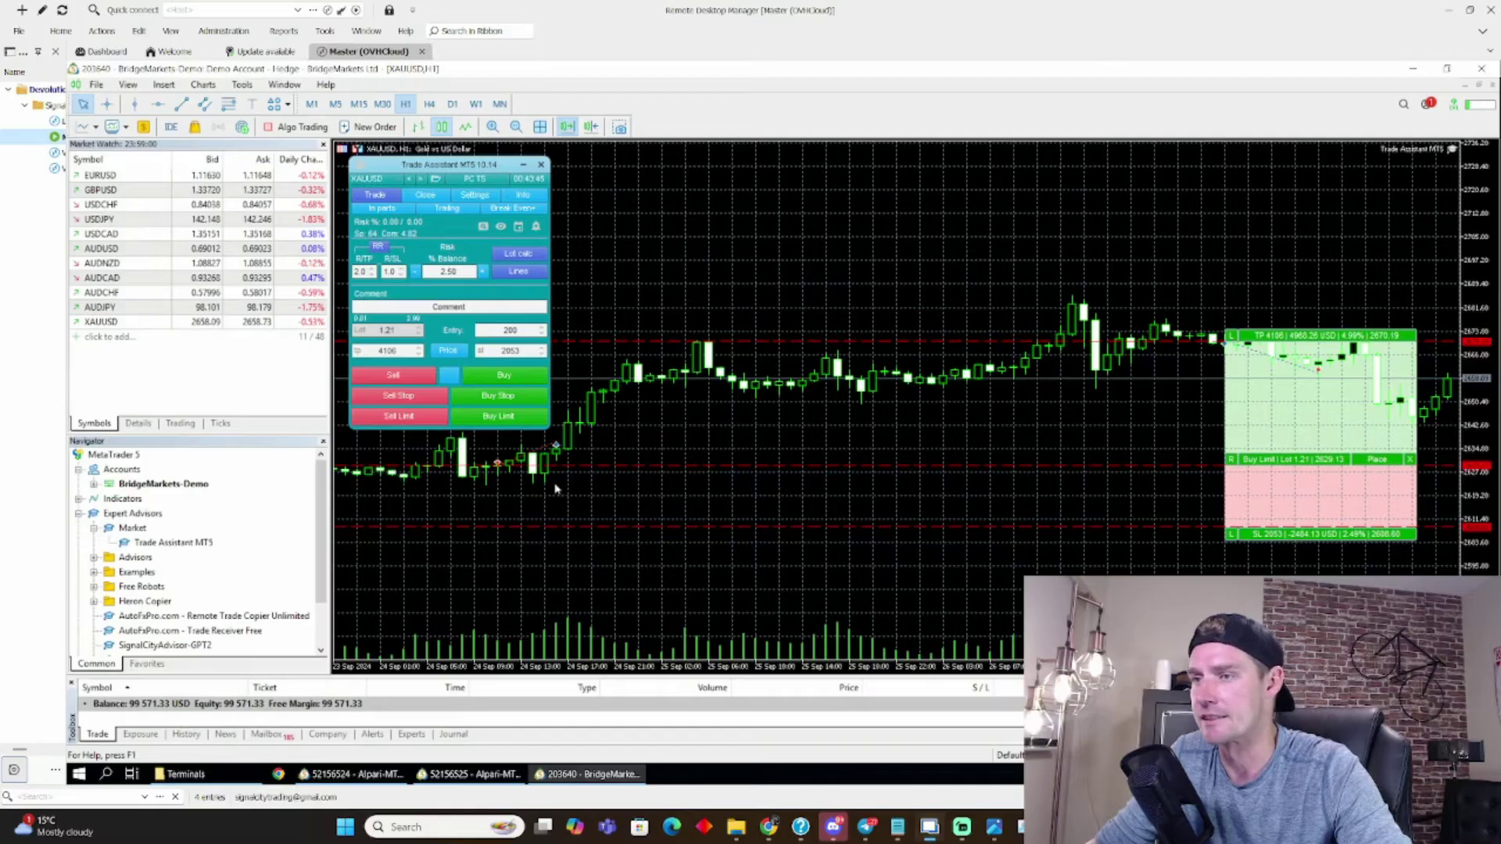
left_click_drag(1312, 463, 1320, 472)
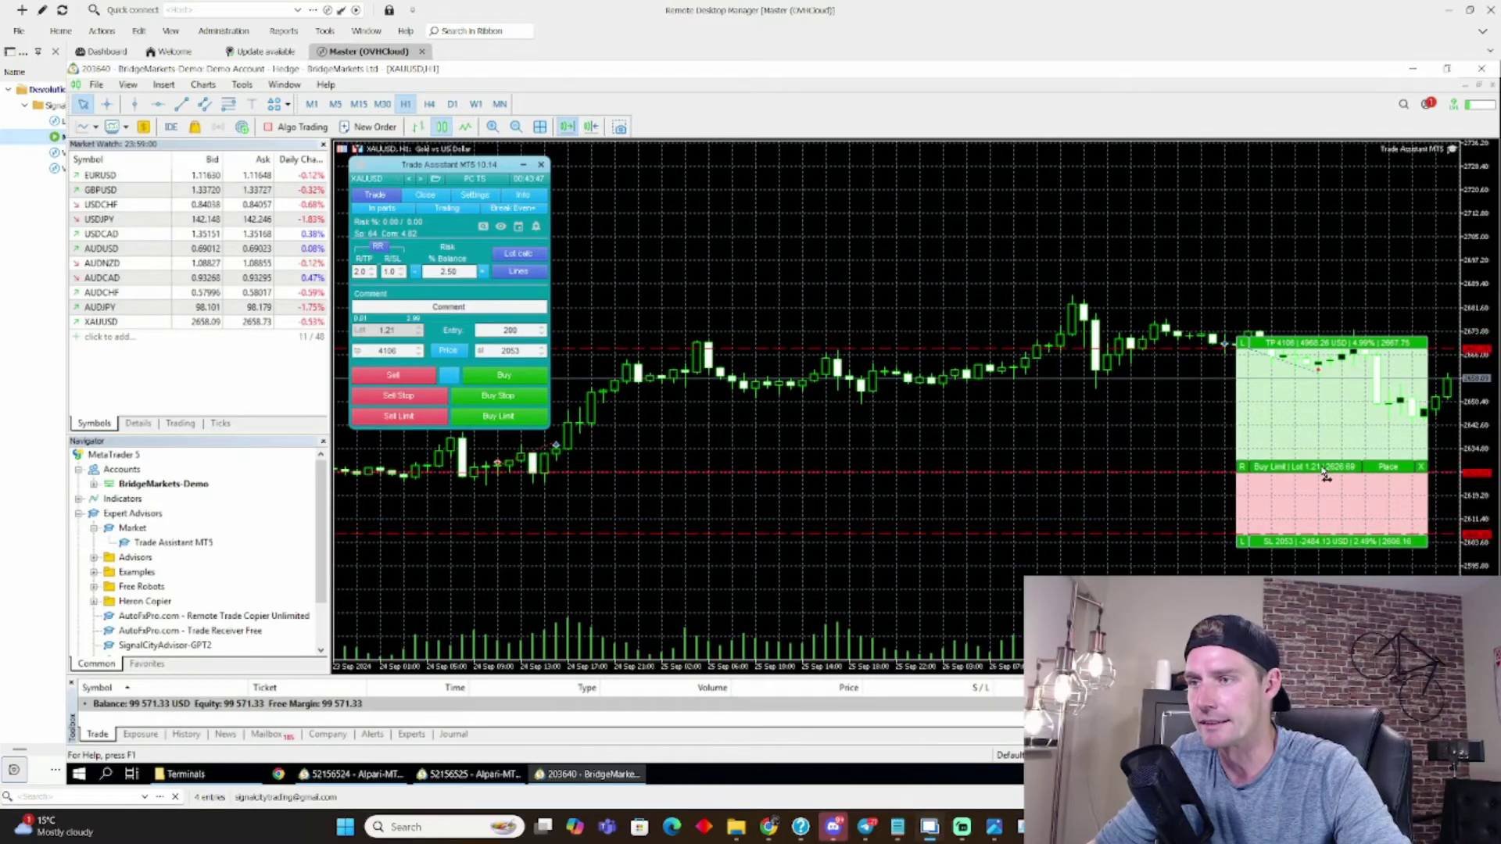
left_click_drag(1326, 475, 1326, 476)
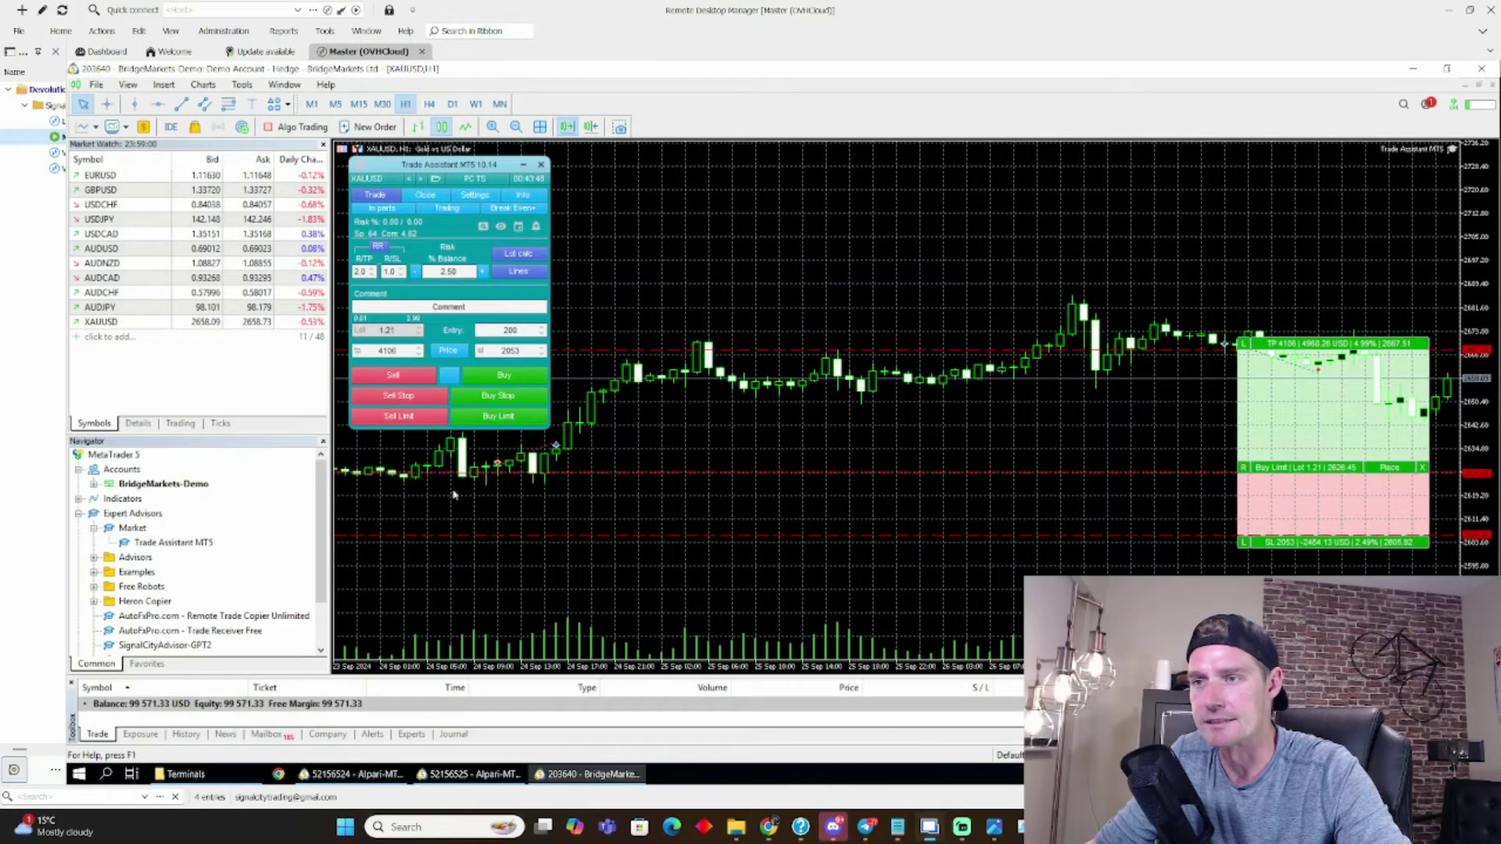
Set the Break Even+ trigger to 500 points in the trailing settings.
left_click(446, 209)
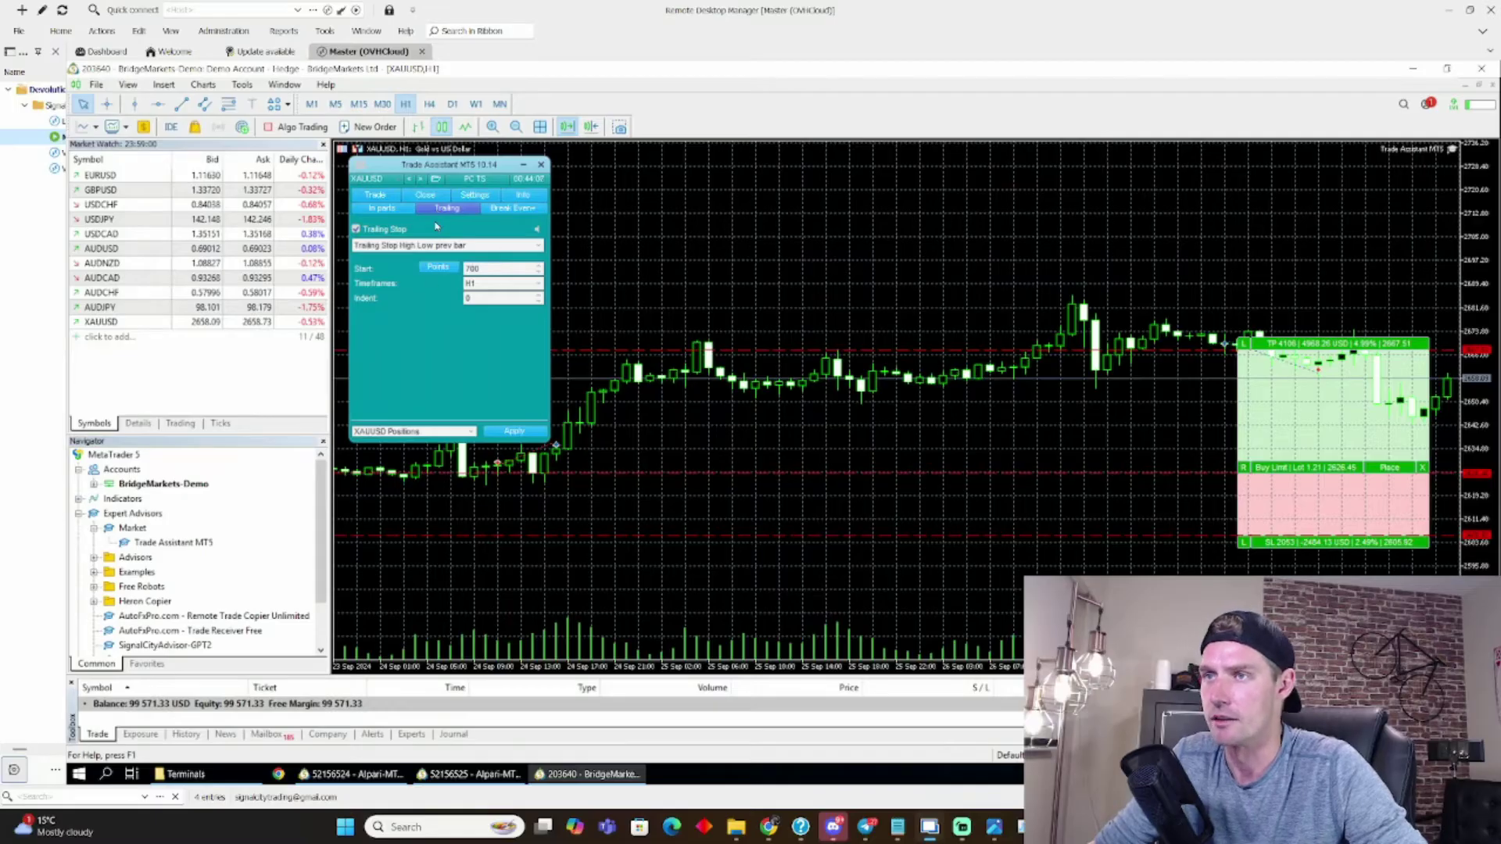
left_click(510, 210)
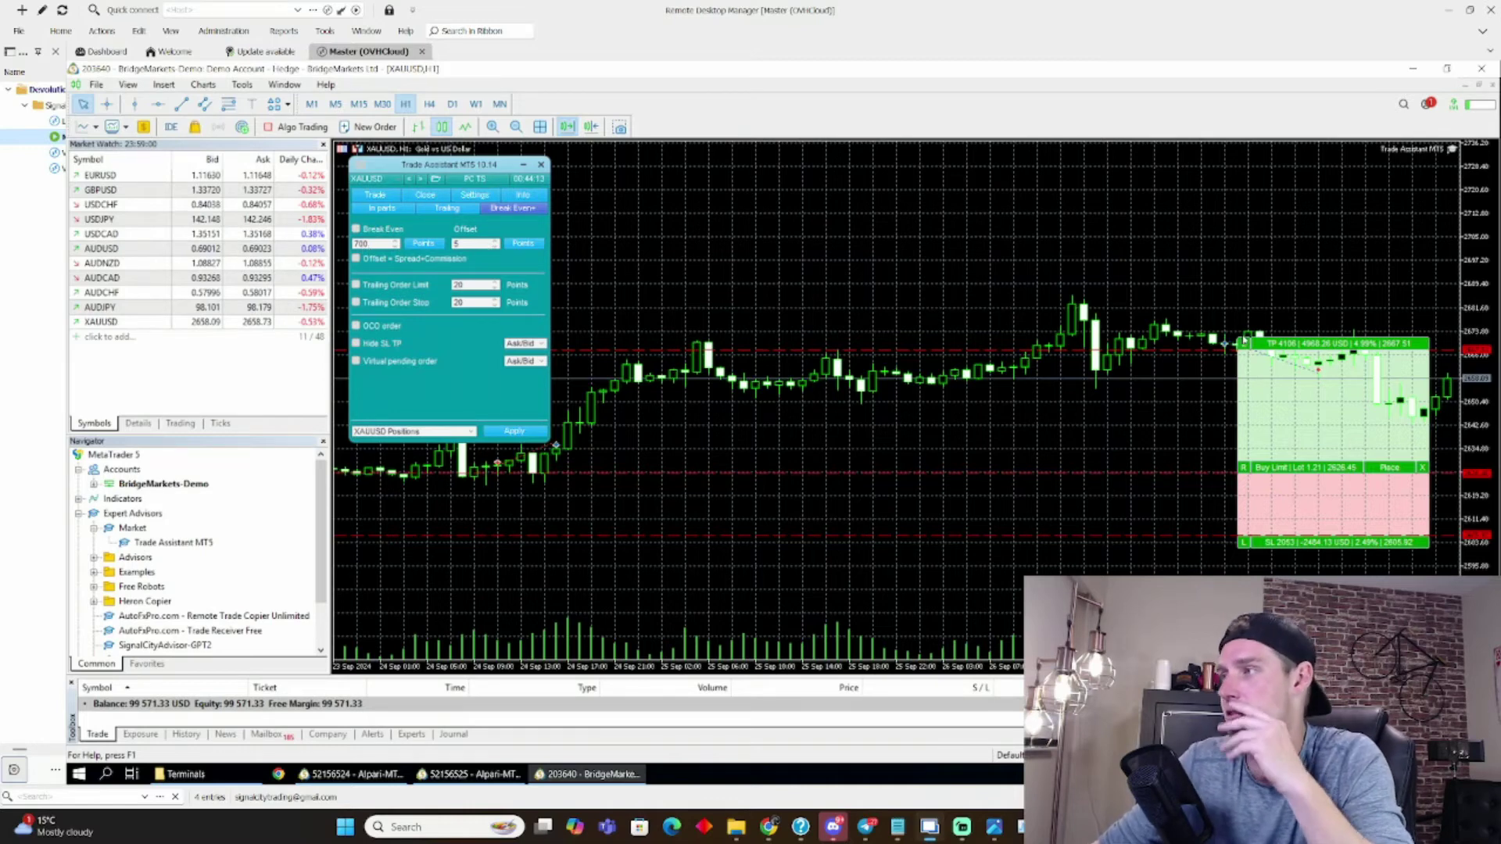
double_click(372, 245)
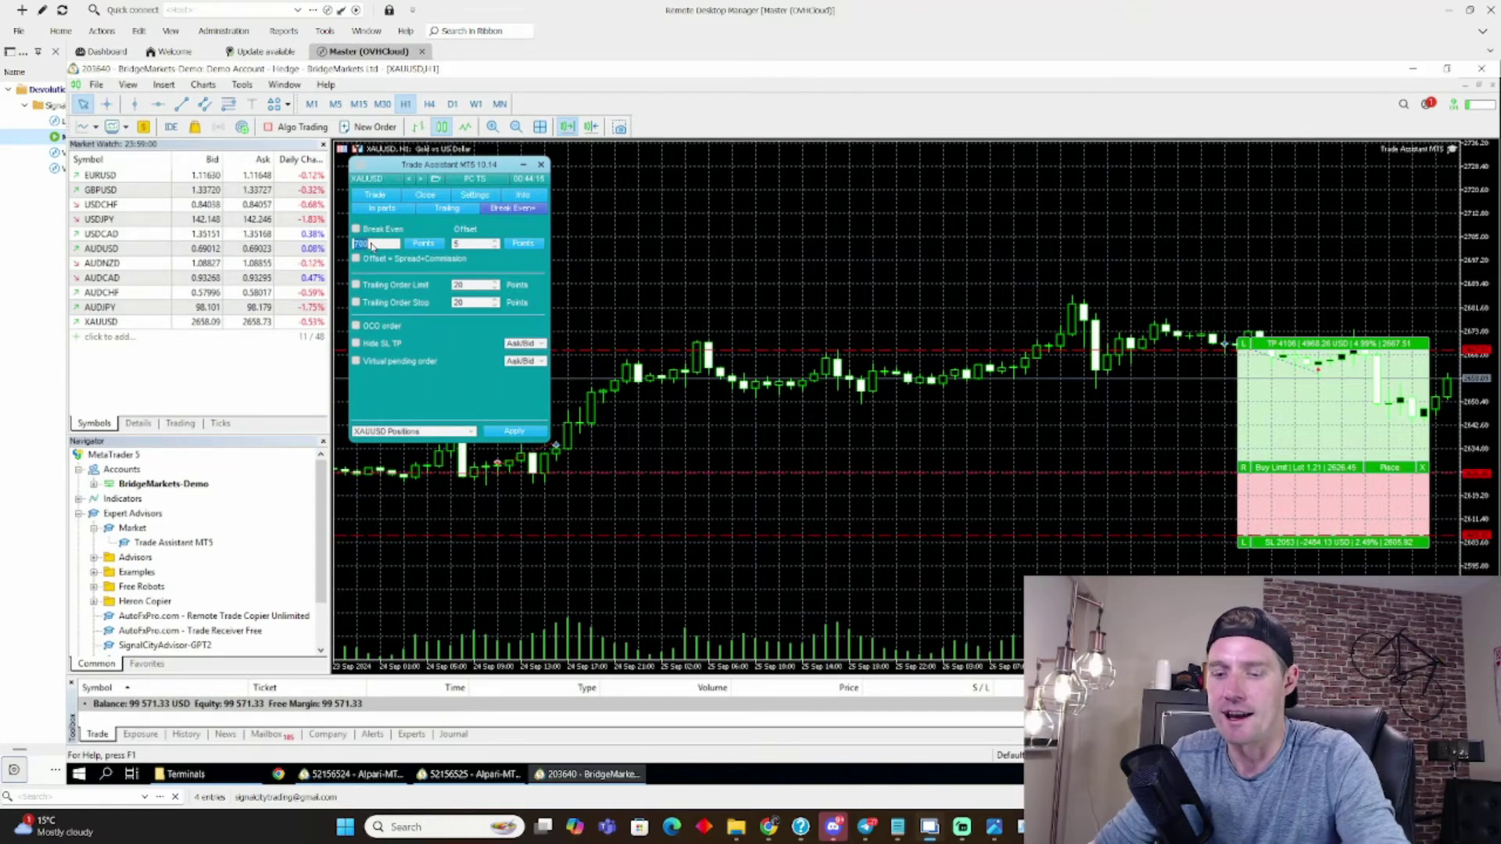
type("5")
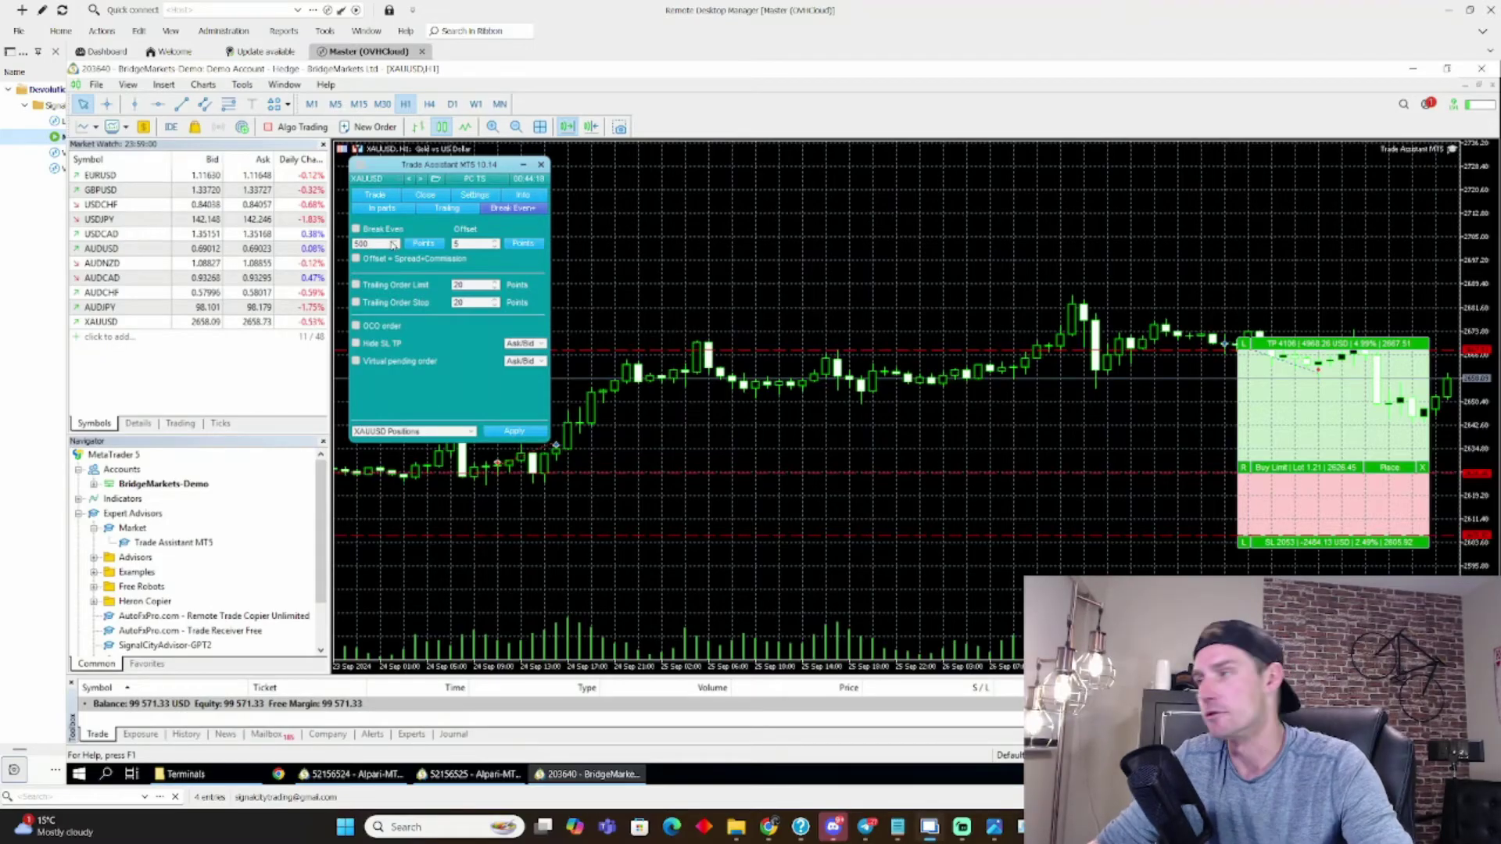
Raise the entry to current price (2658.73) for a market Buy and toggle break-even on and off.
left_click_drag(1312, 468, 1324, 378)
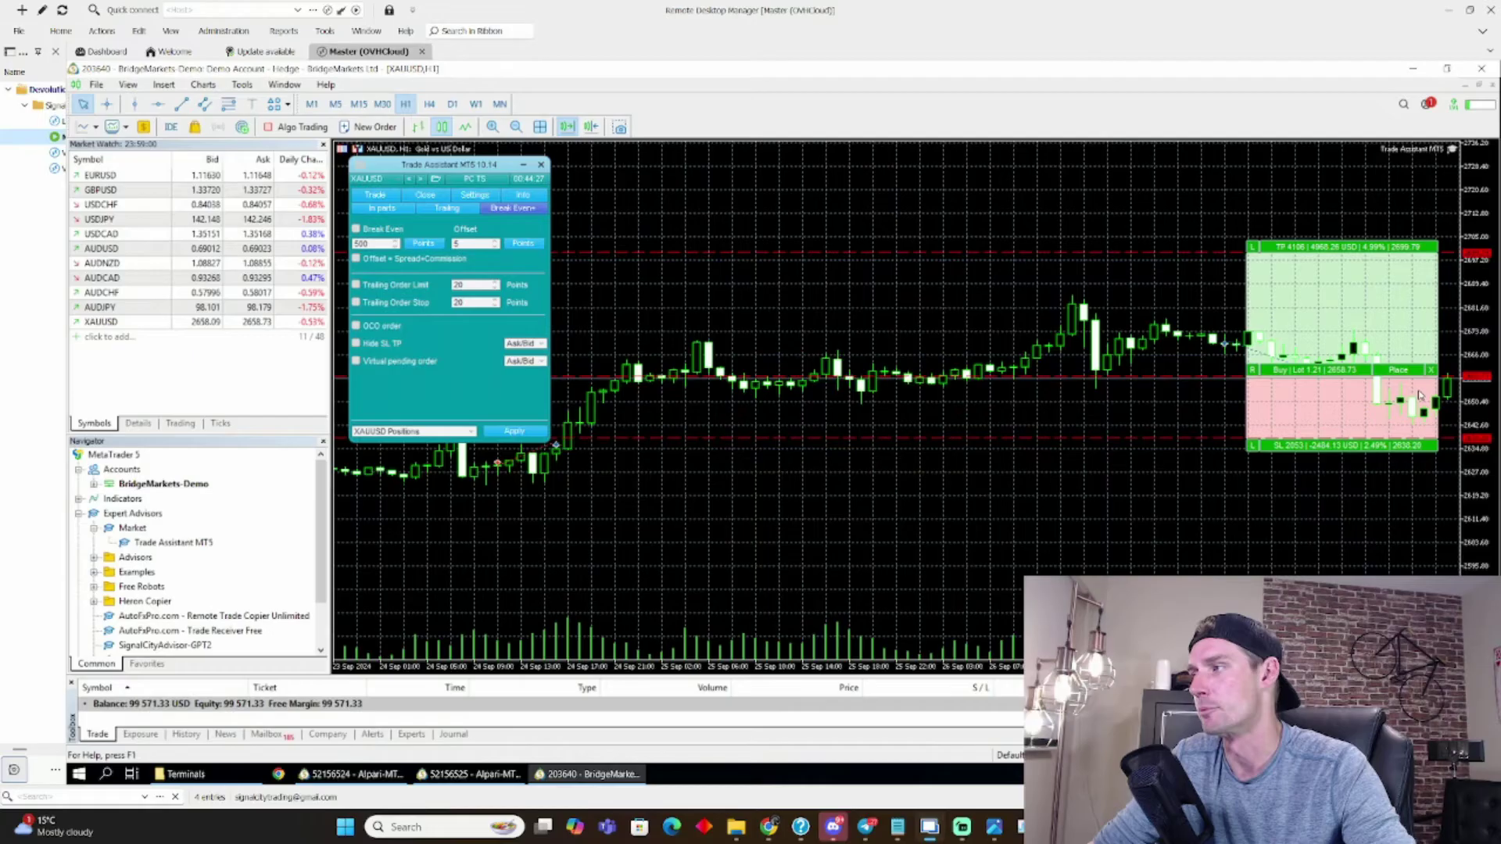
left_click(356, 229)
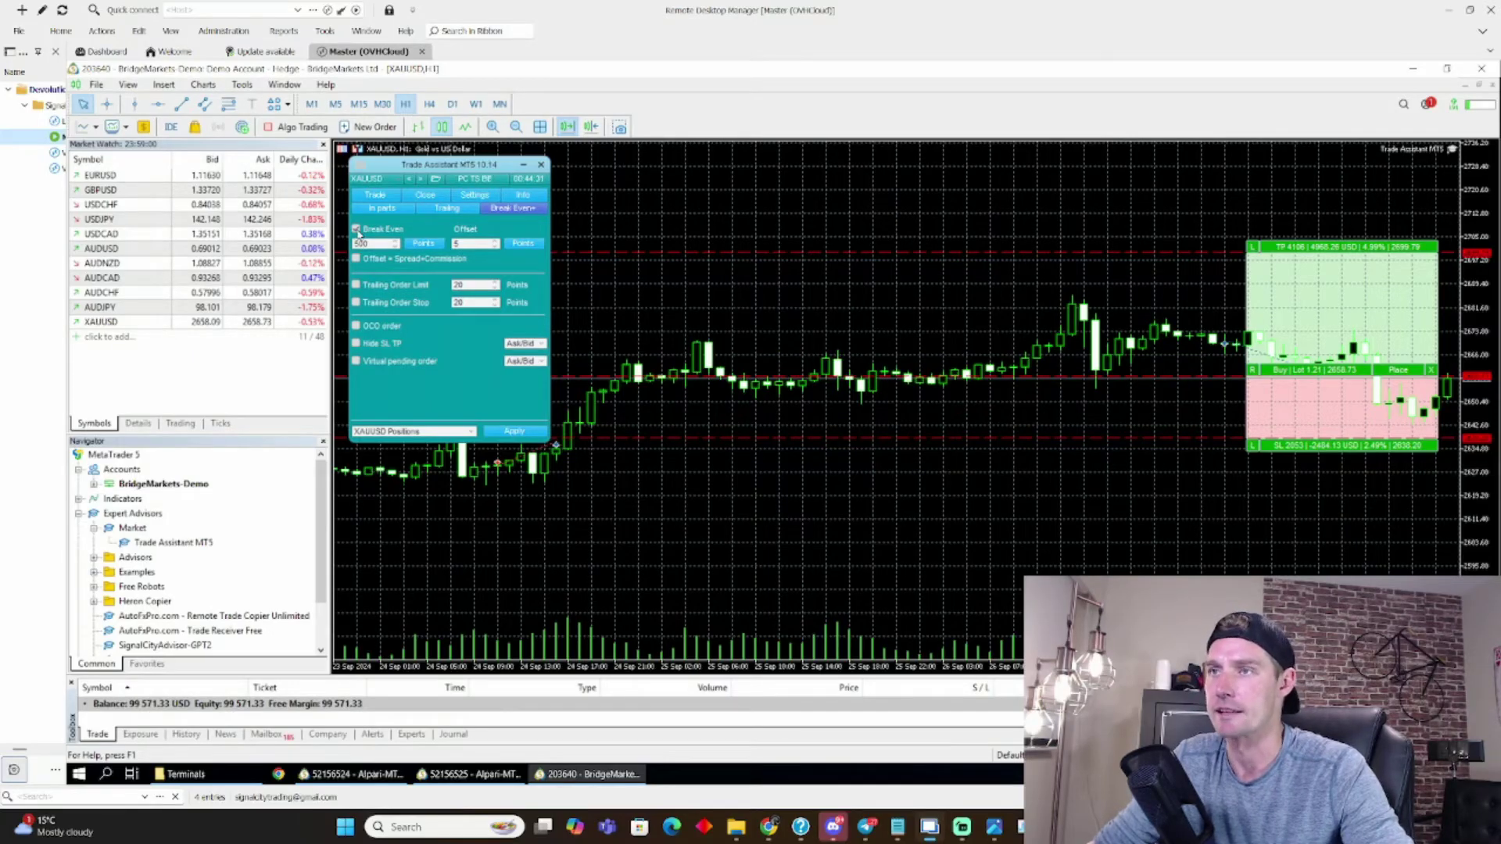
left_click(356, 229)
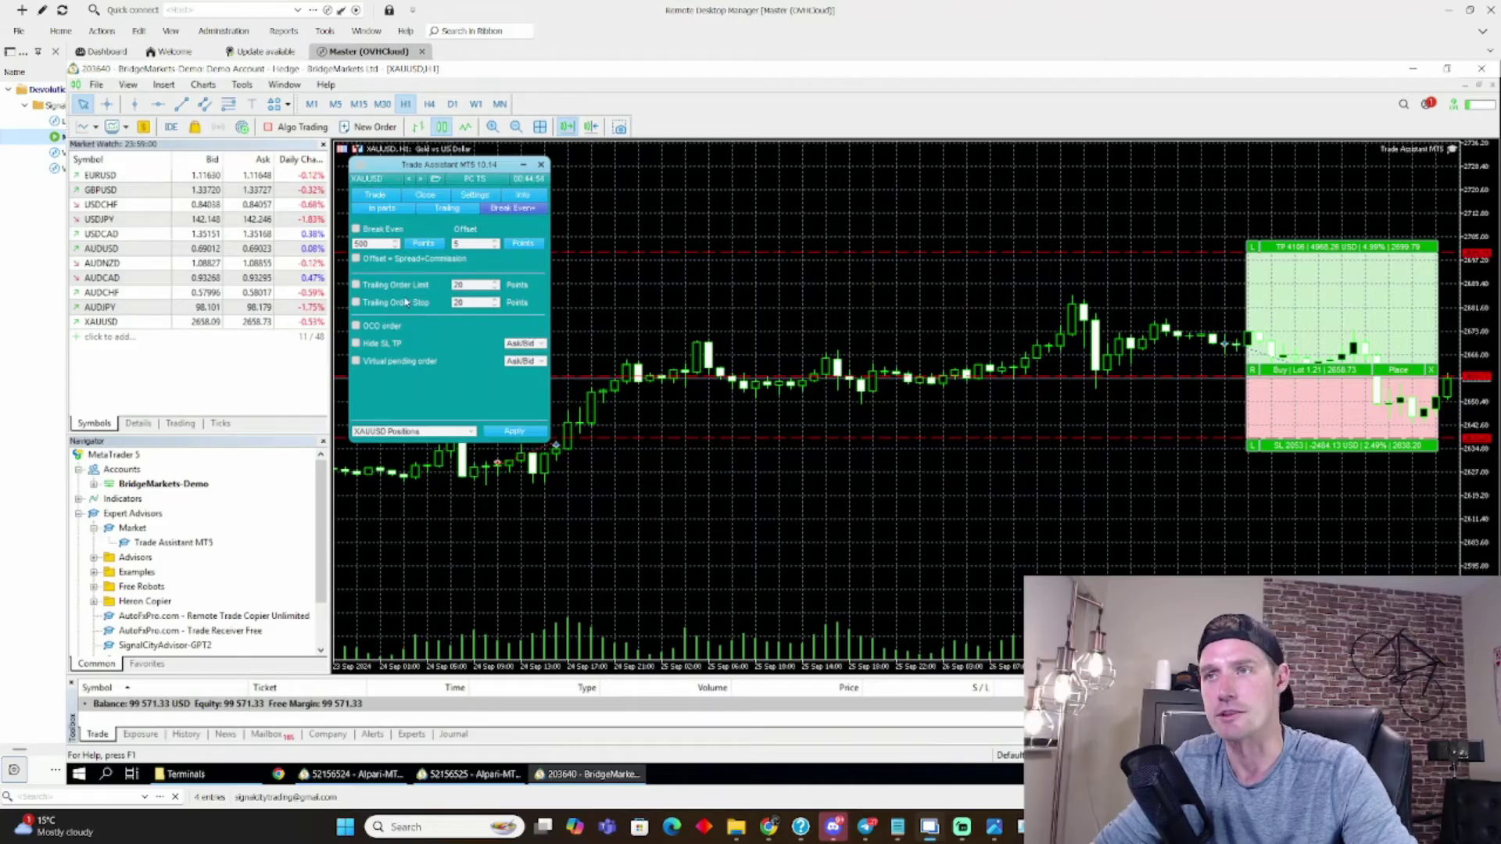
Re-enable the trailing stop, leaving its Start value at 700.
left_click(447, 208)
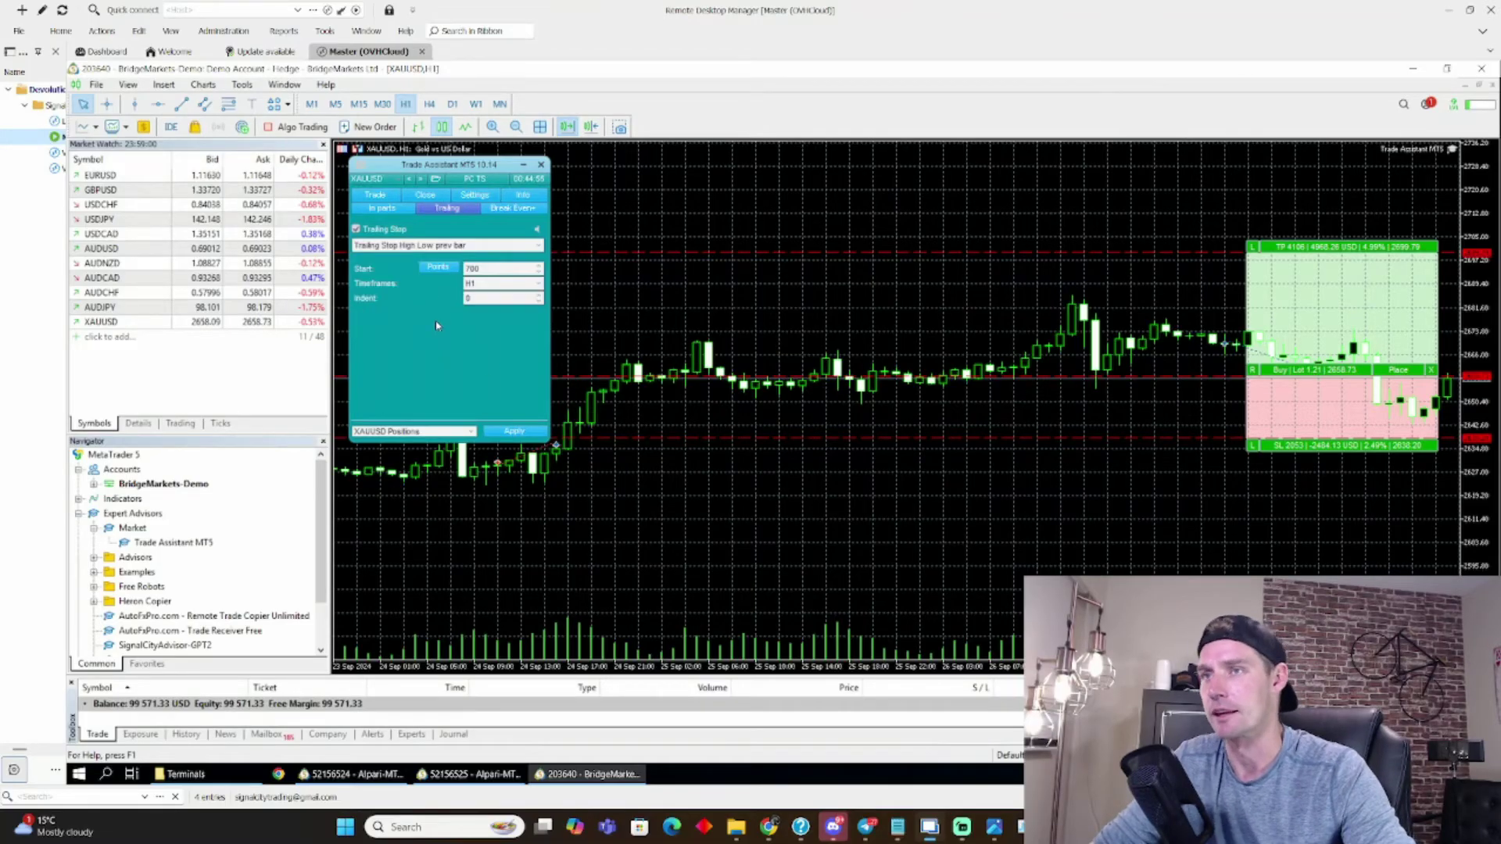
left_click(356, 229)
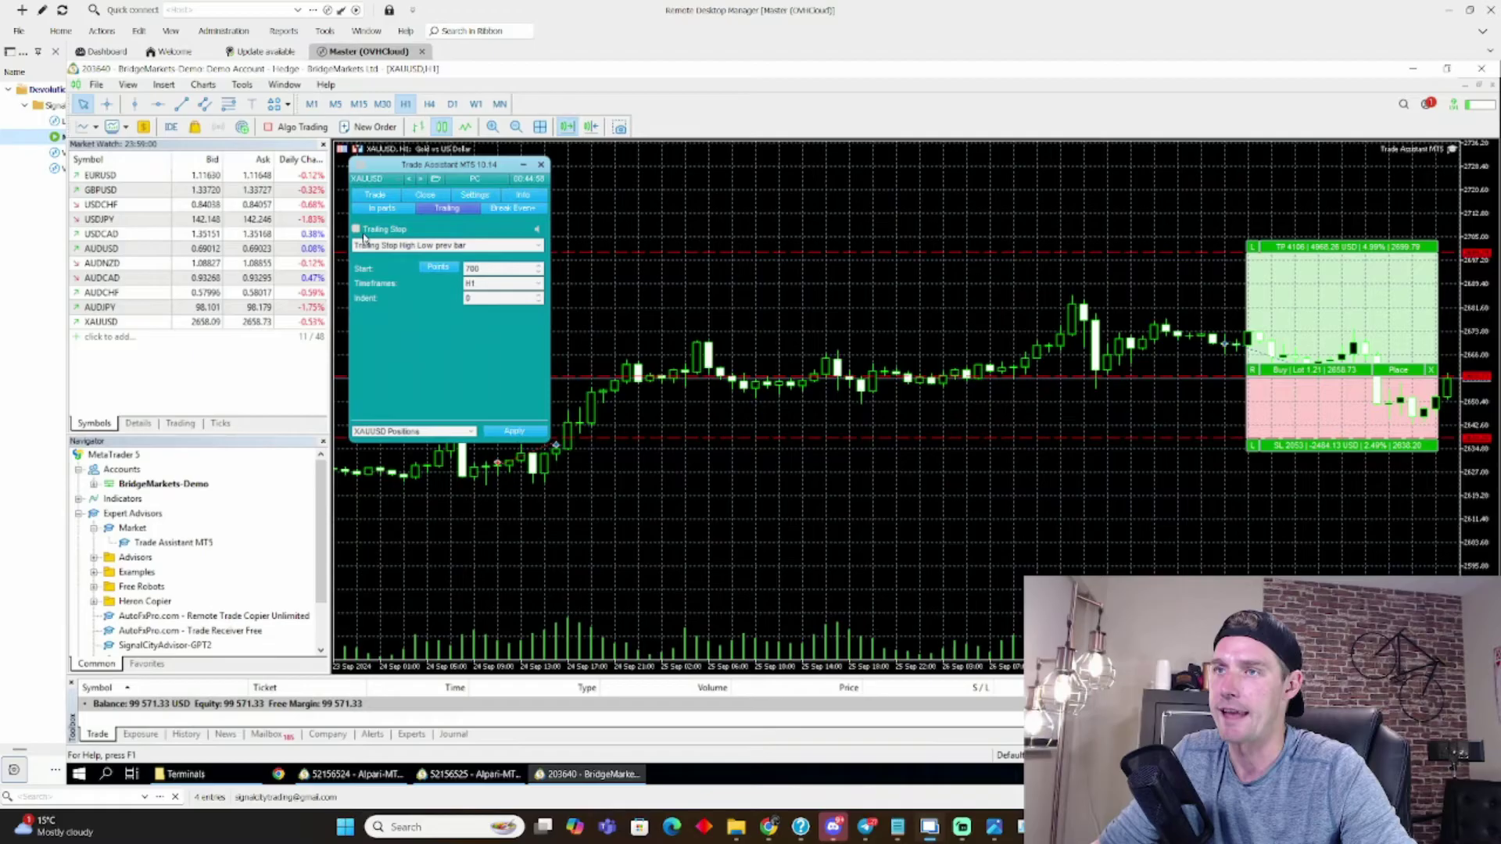
left_click(359, 232)
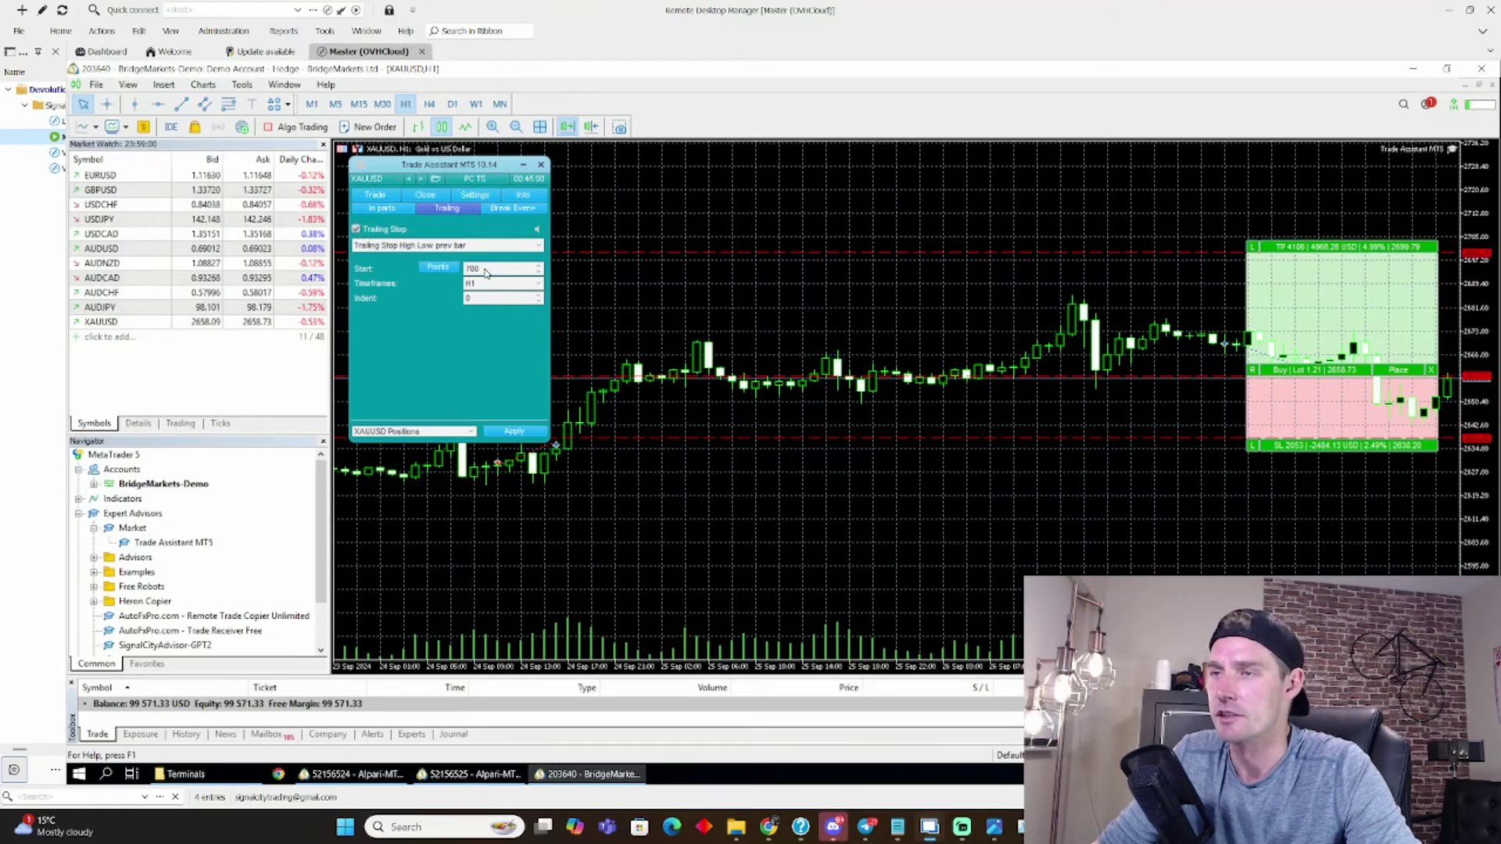
double_click(478, 269)
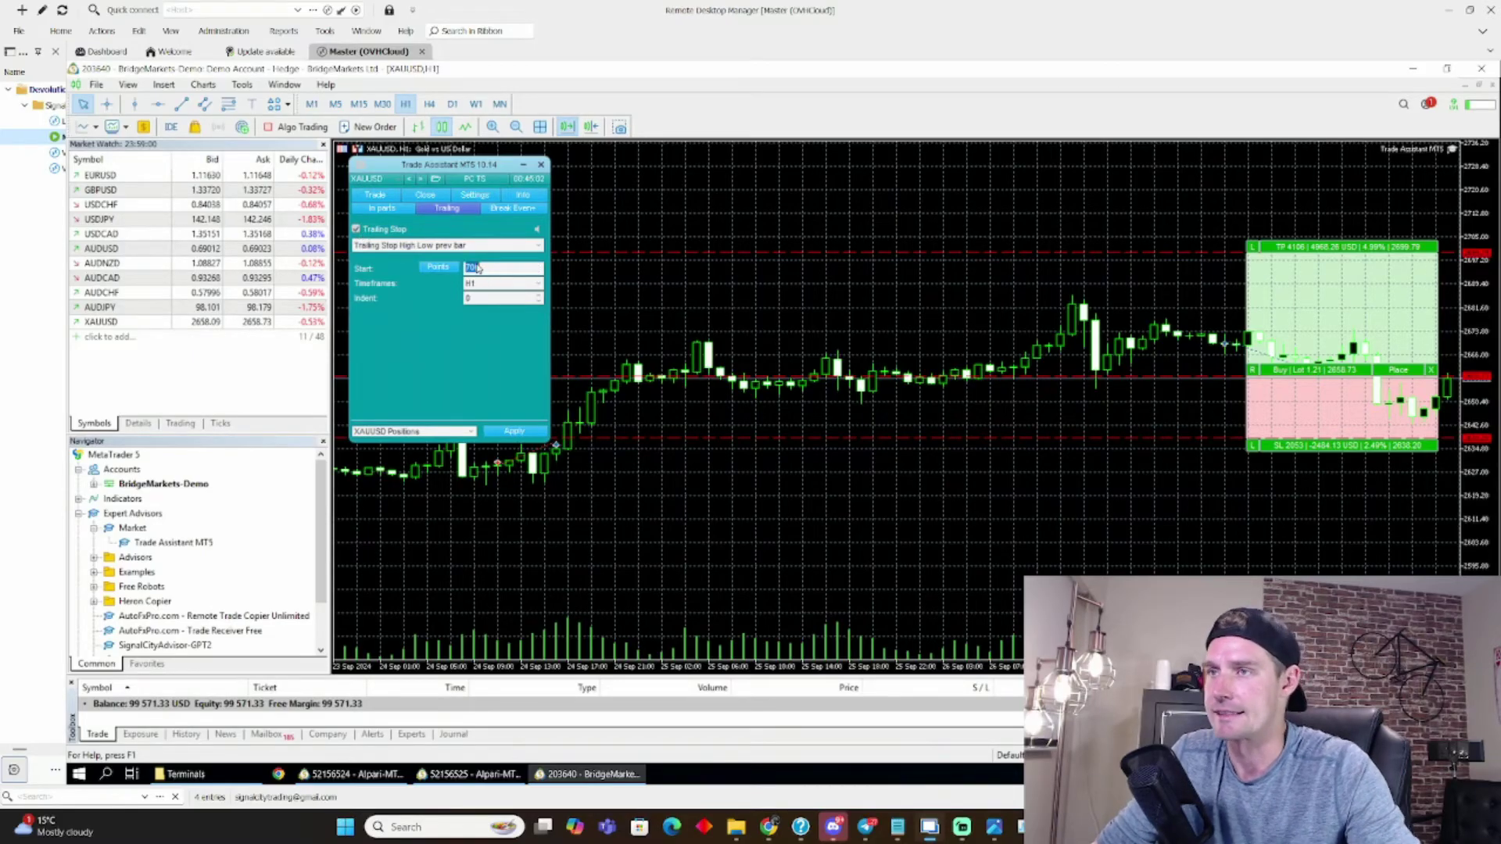
left_click(594, 297)
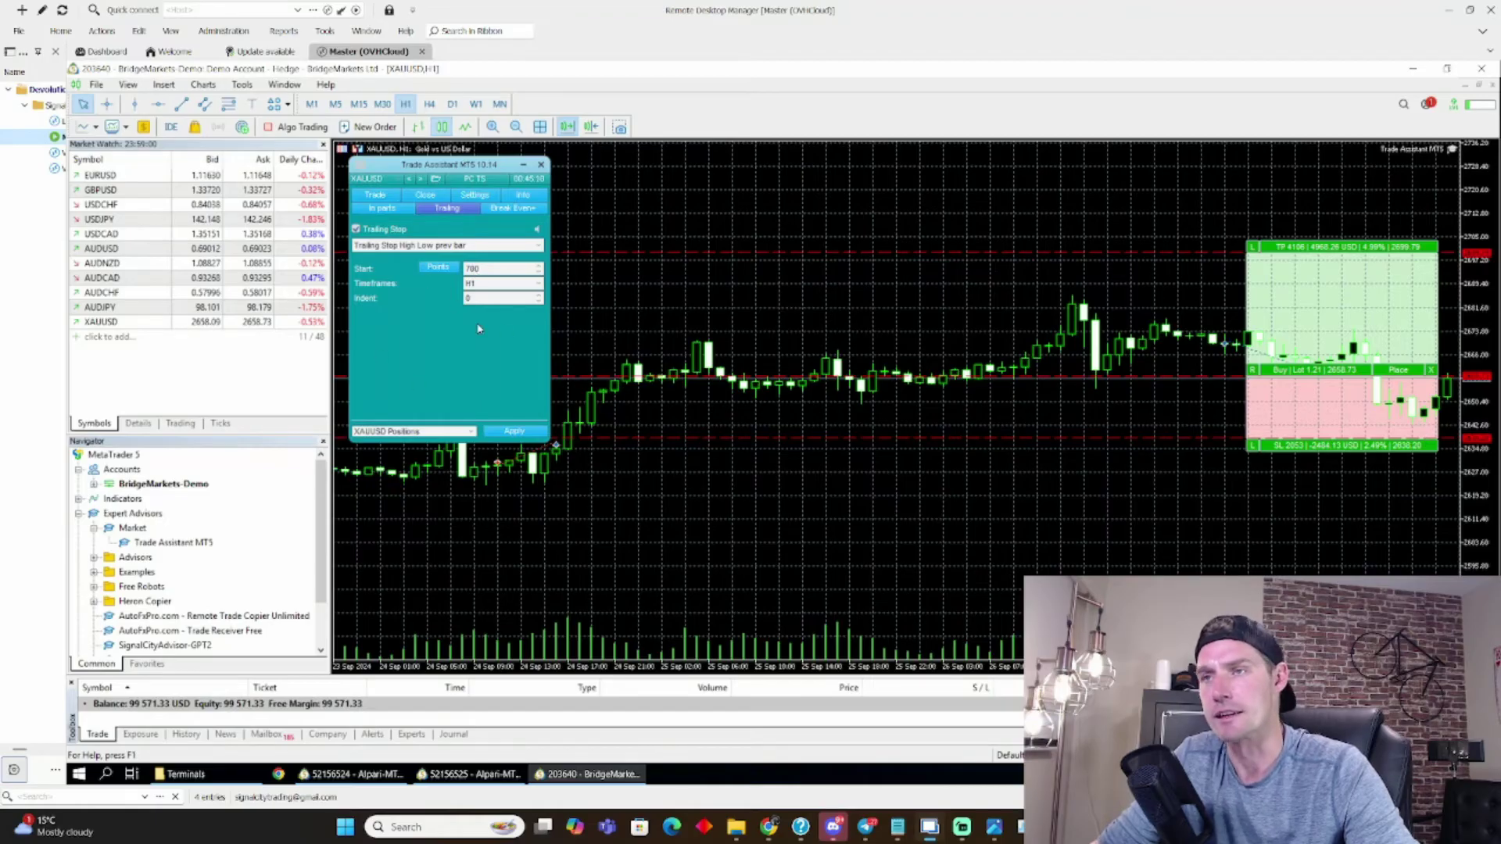
Switch the trailing type to plain Trailing Stop, checking Start 700 and Distance 200.
left_click(421, 248)
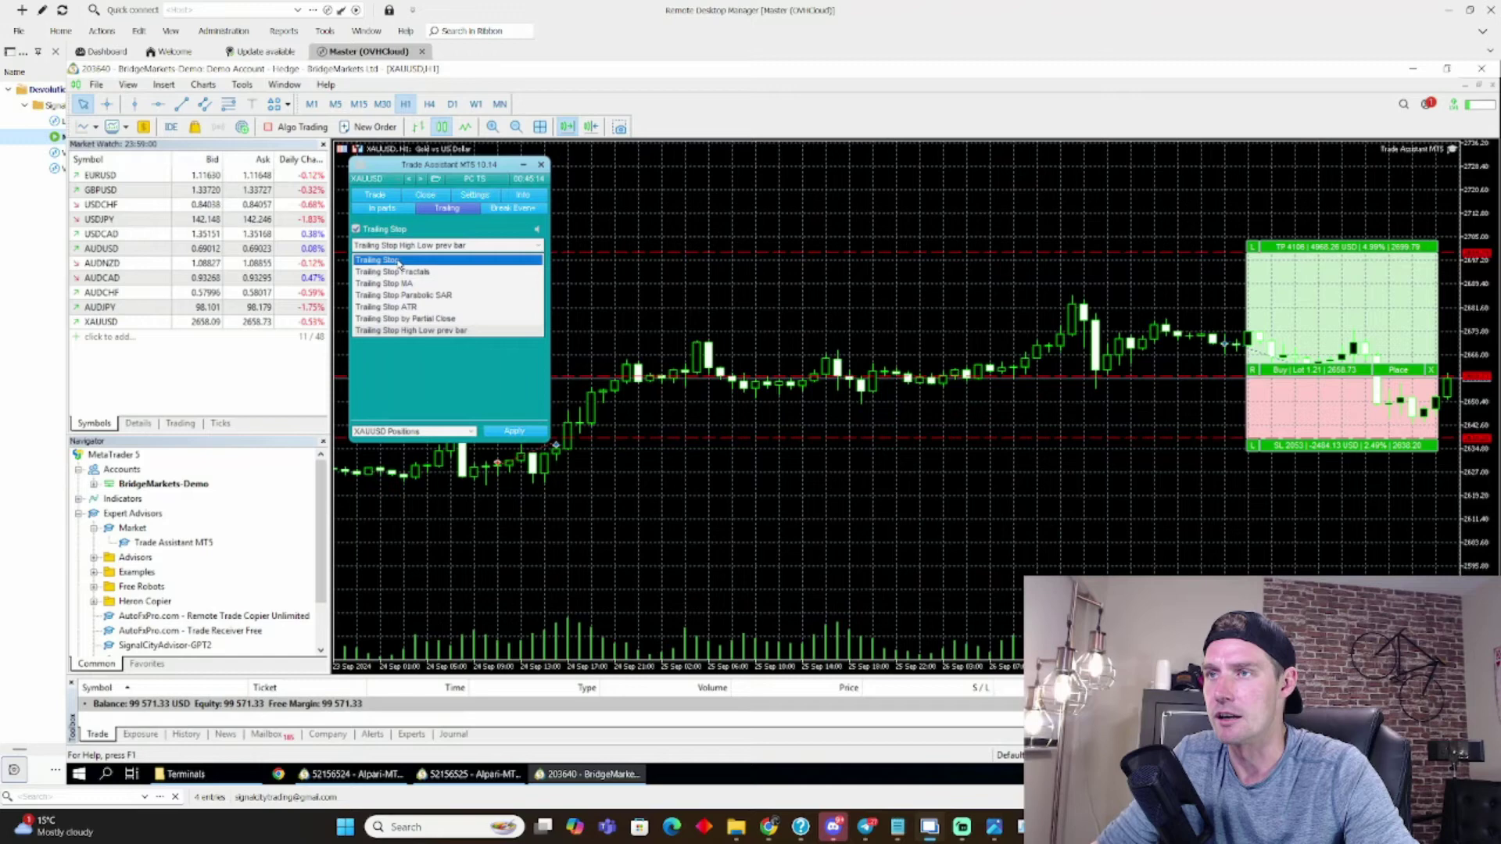
left_click(400, 261)
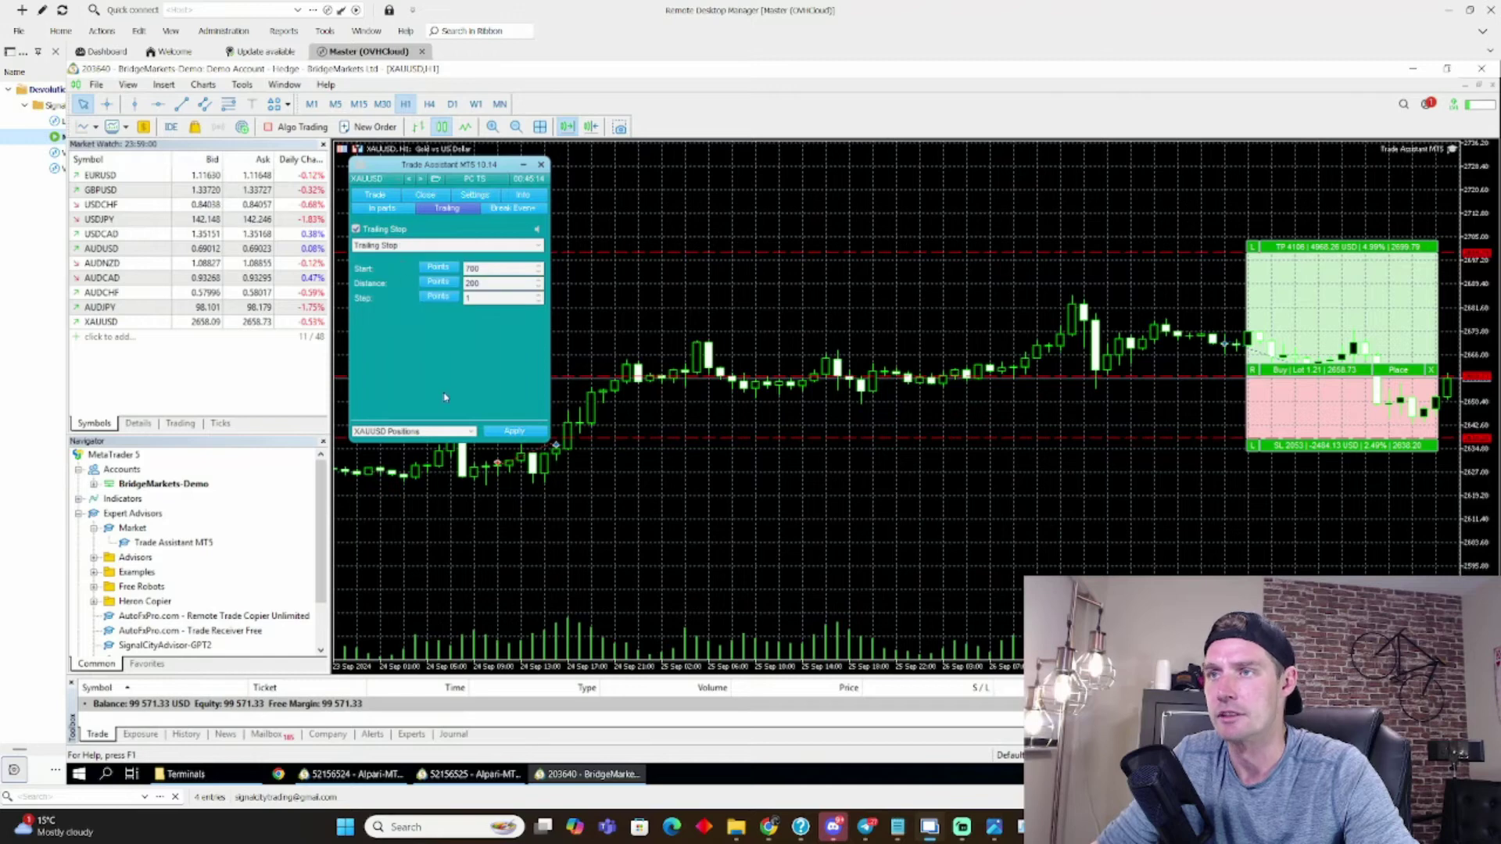
double_click(479, 268)
double_click(478, 286)
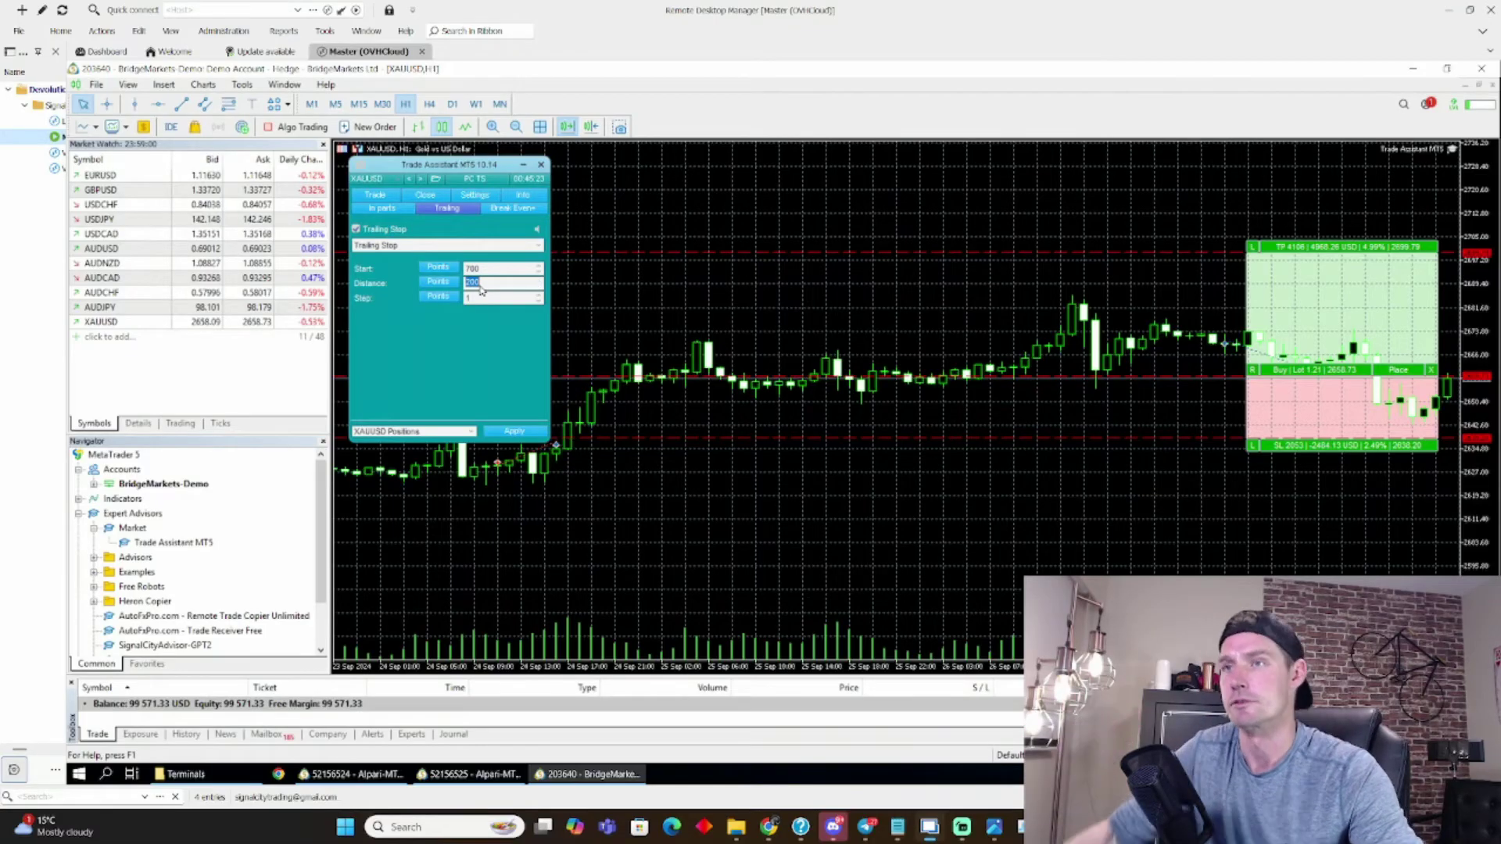
left_click(413, 246)
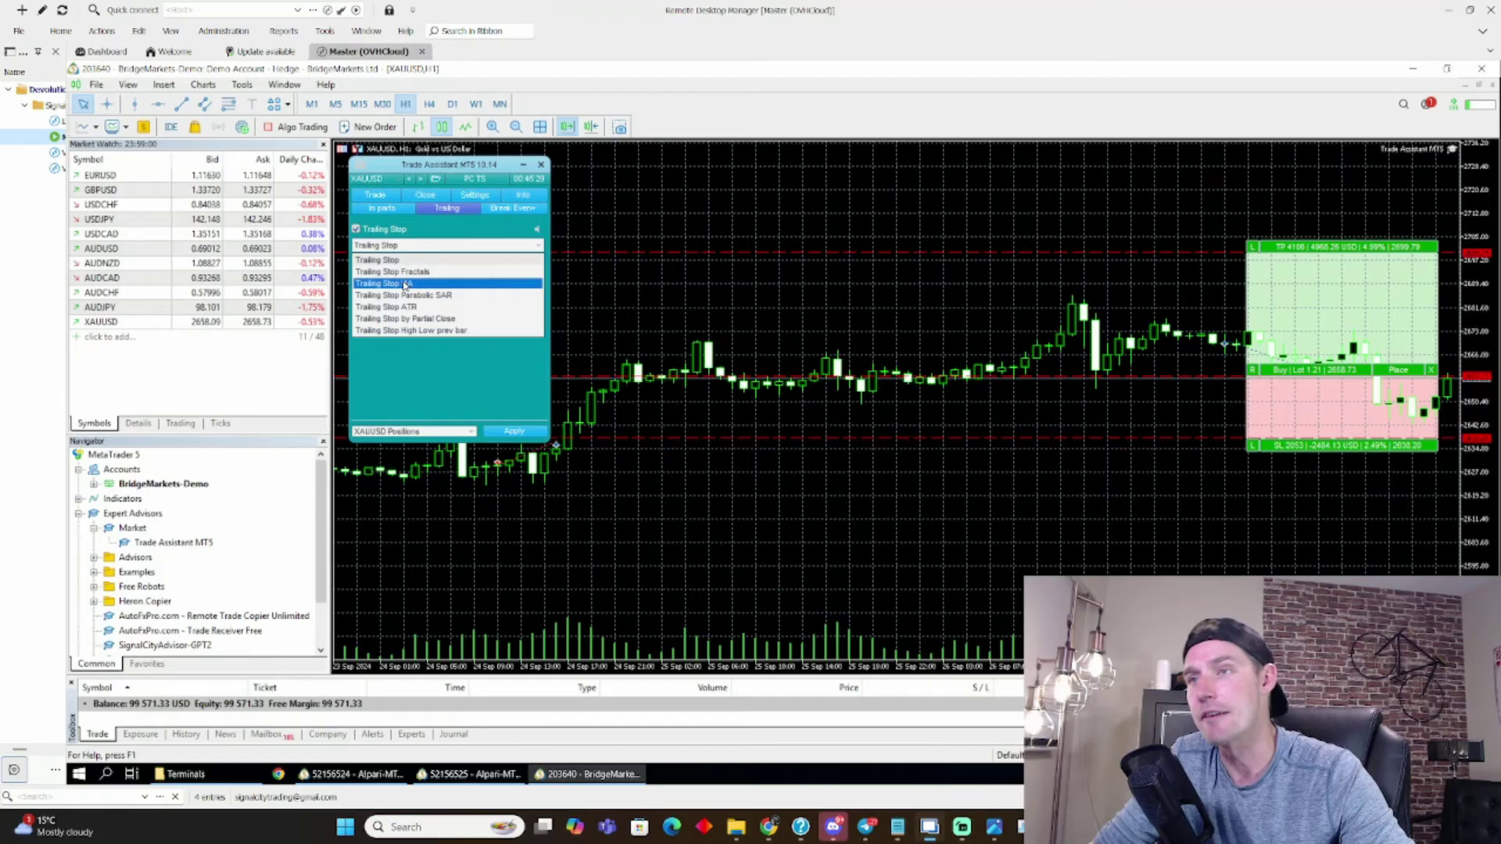
Choose the Trailing Stop MA type with the M15 timeframe and period 21.
left_click(405, 284)
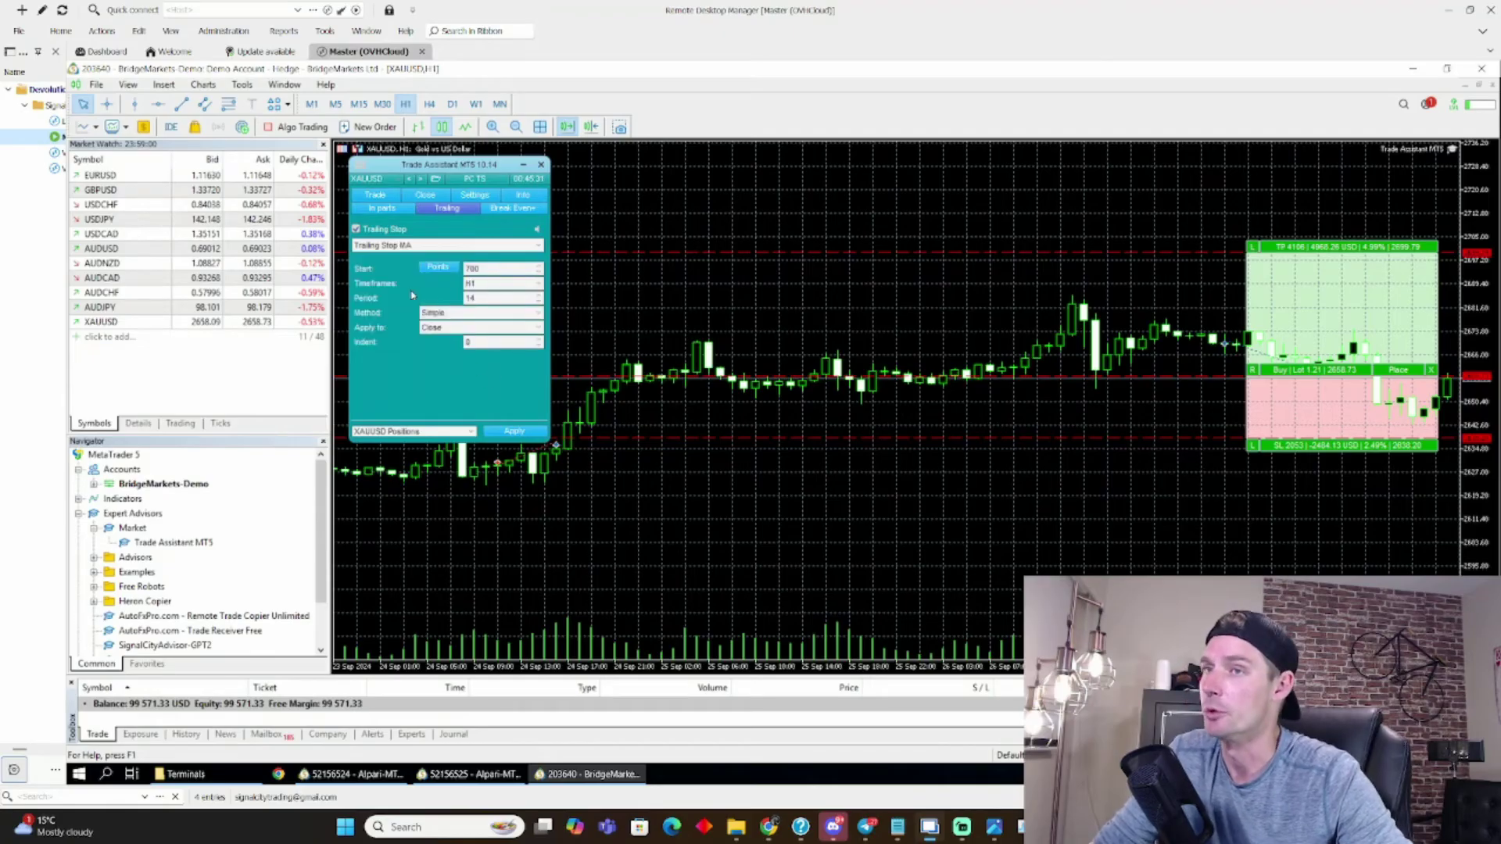
double_click(476, 269)
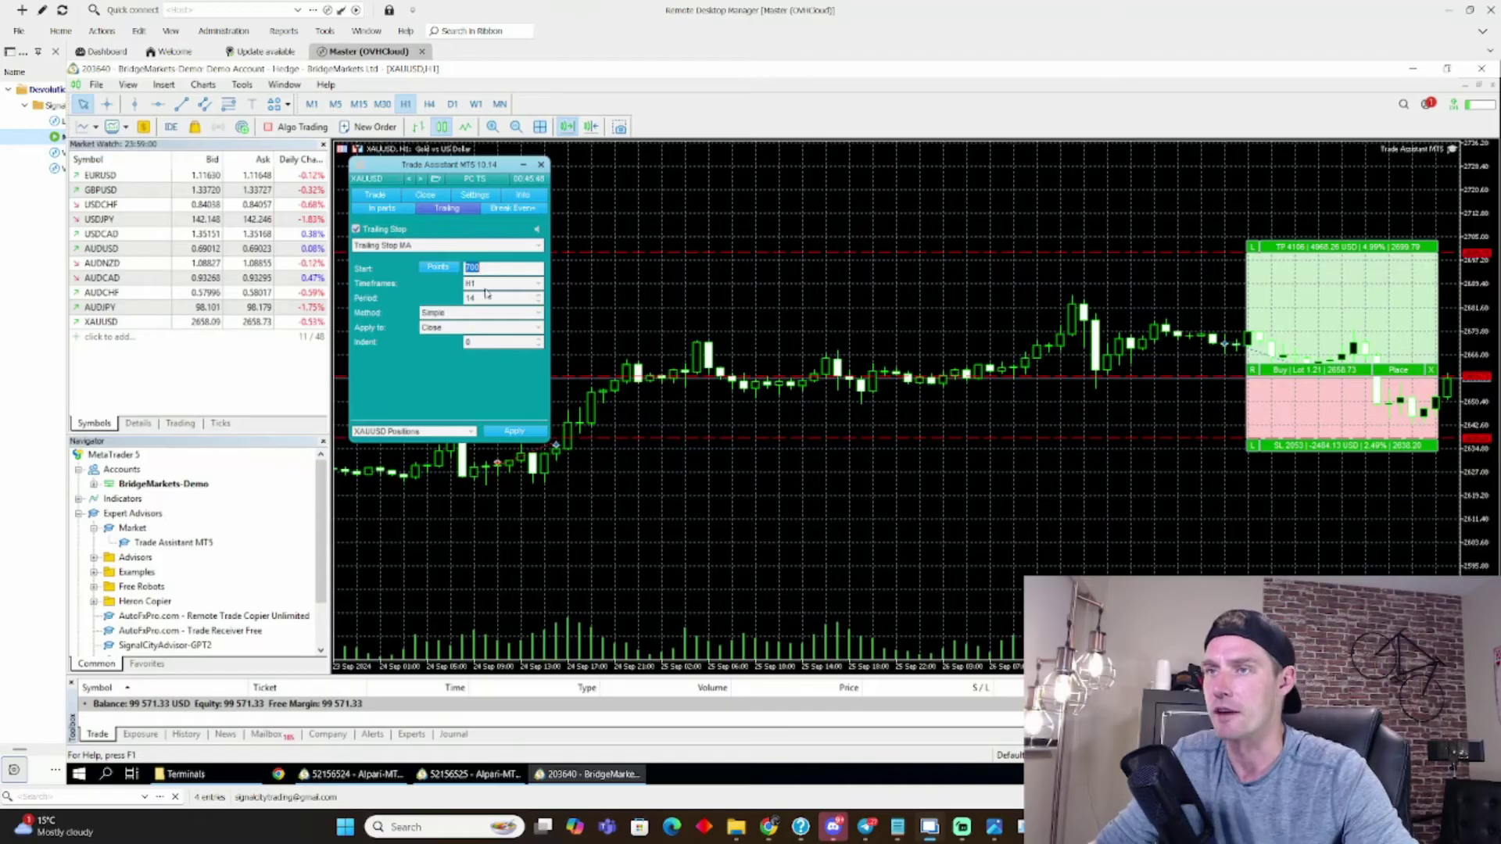
left_click(494, 285)
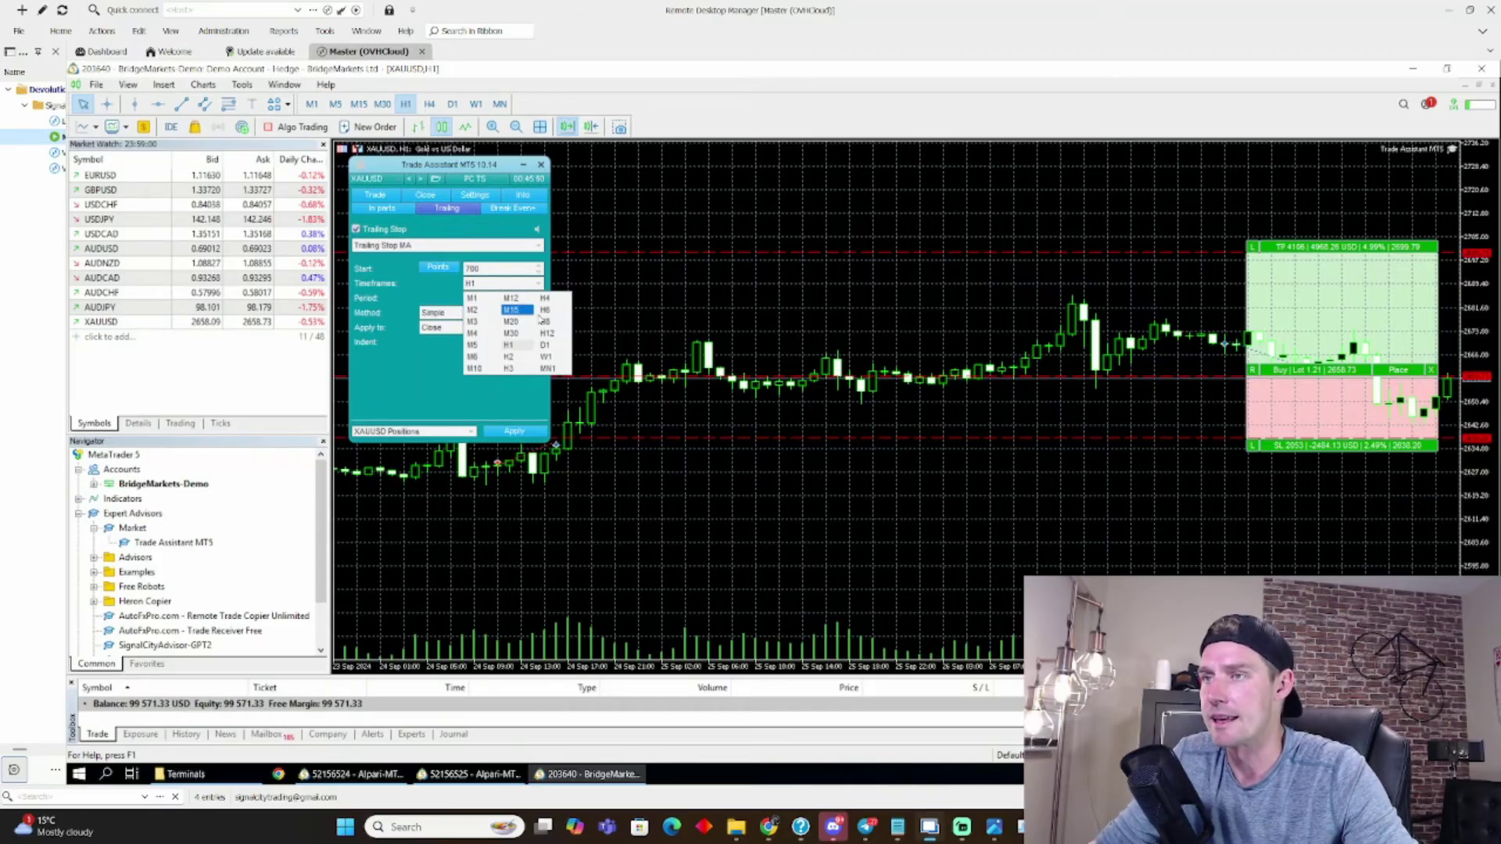
left_click(509, 310)
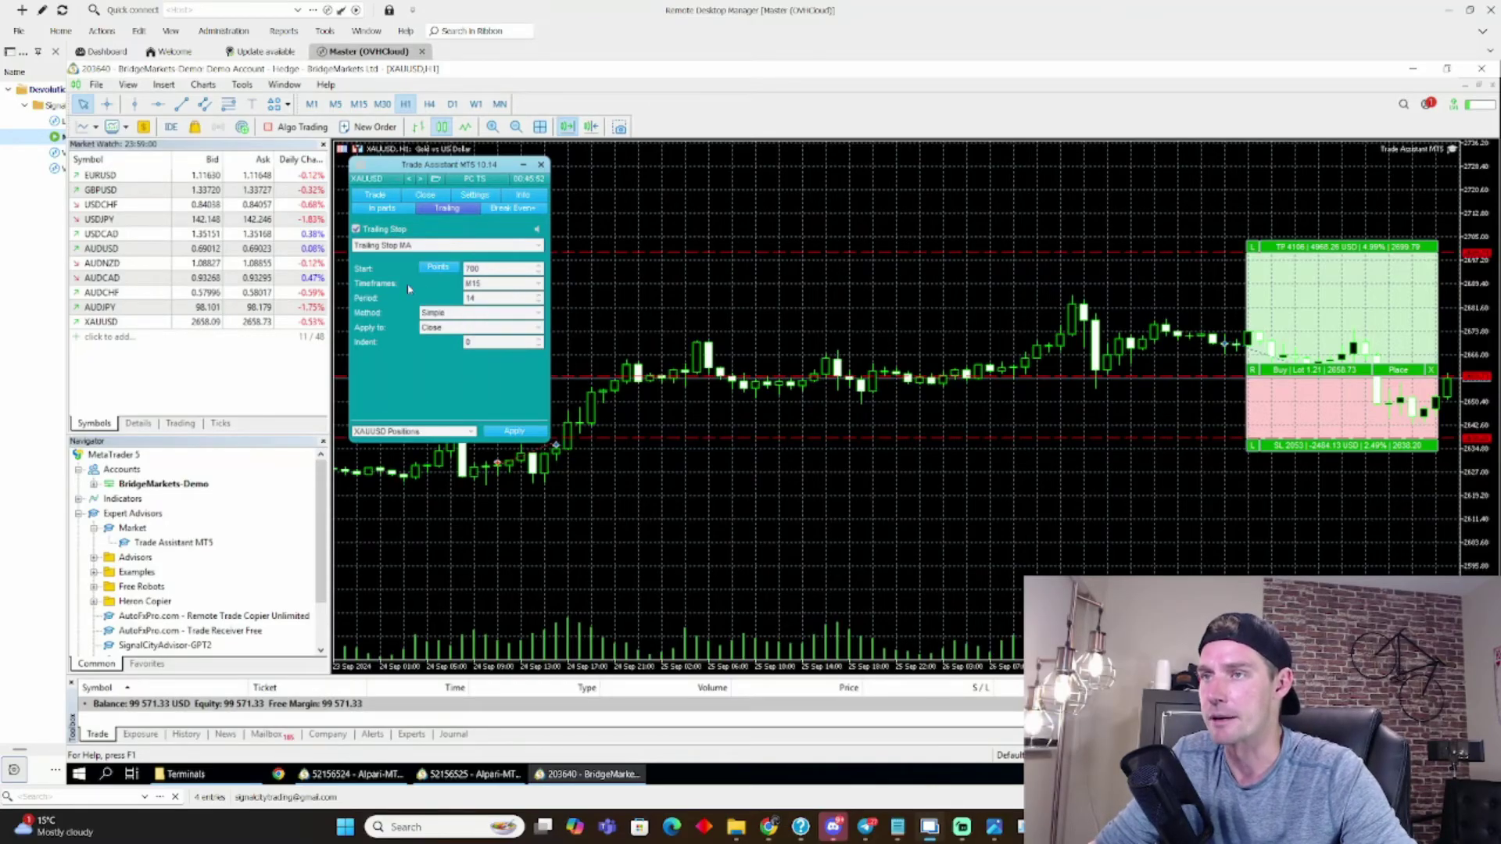
double_click(488, 299)
type("2")
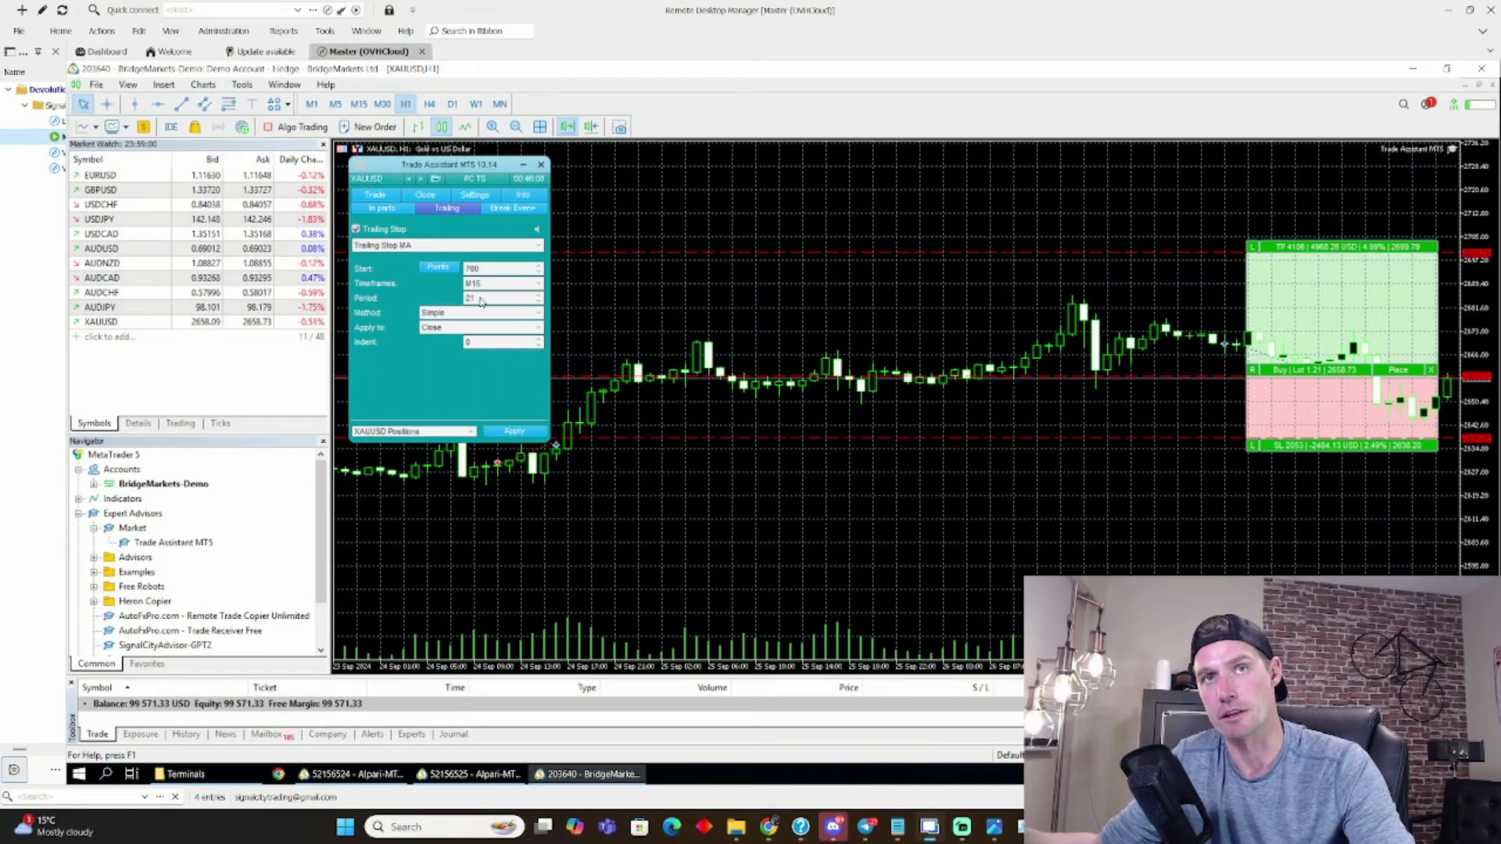
mouse_move(769, 823)
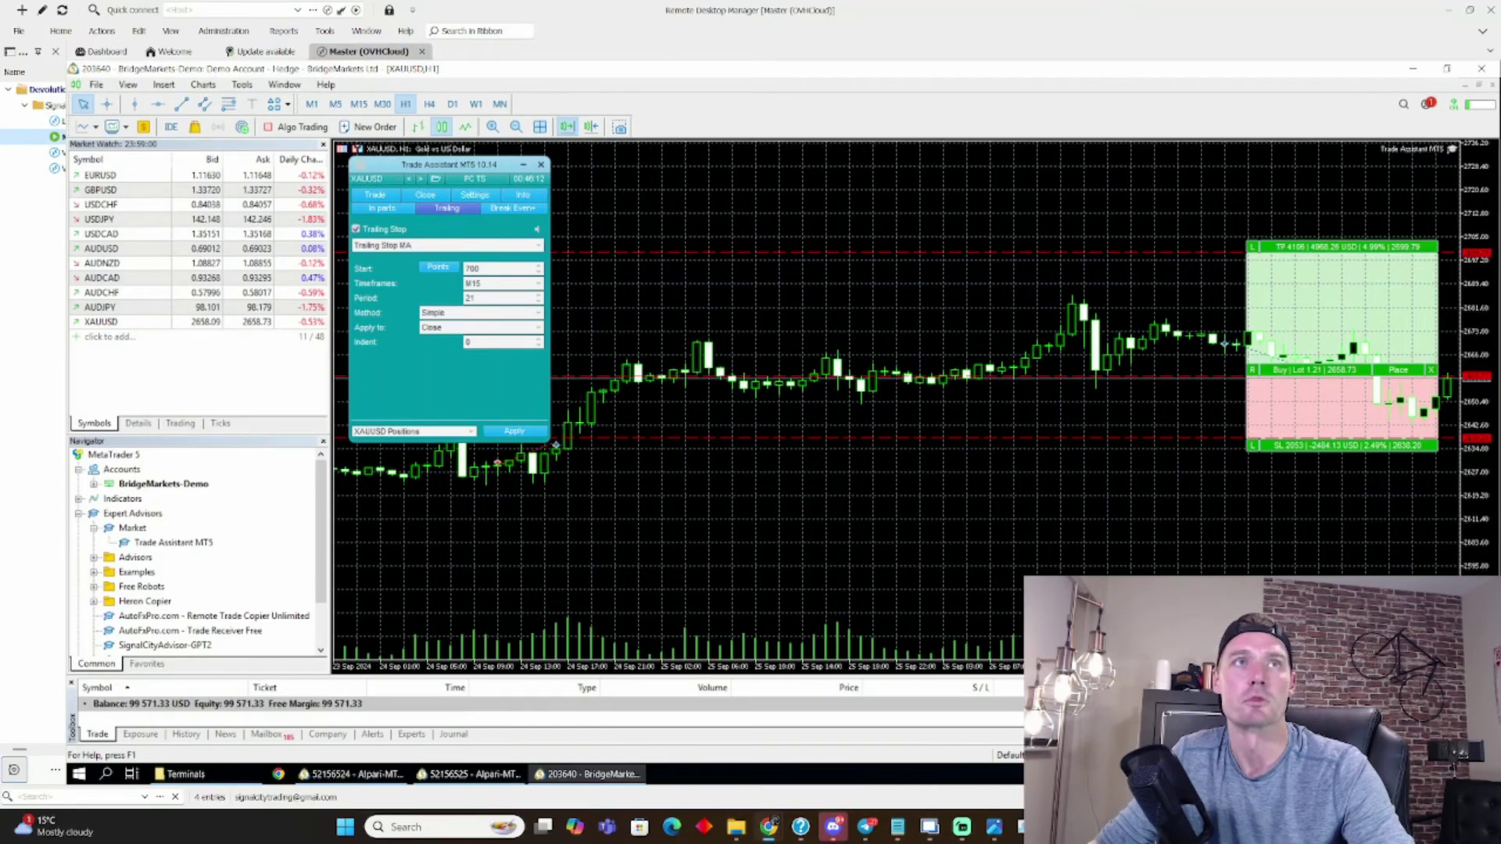
Maximize the TradingView XAUUSD 15-minute chart and zoom in on the long position and moving average.
key("alt+Tab")
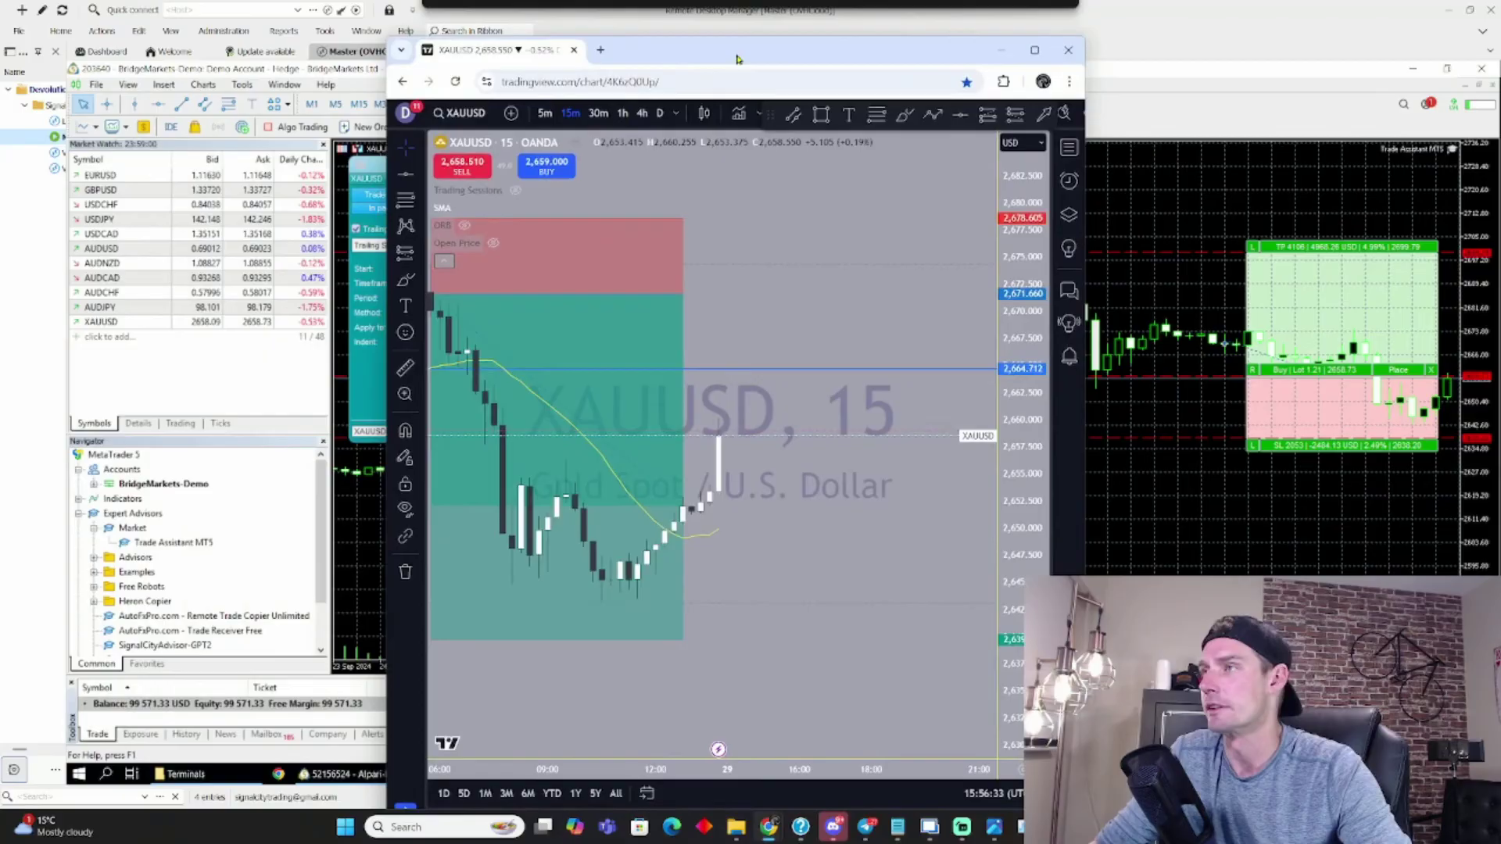
left_click(1037, 50)
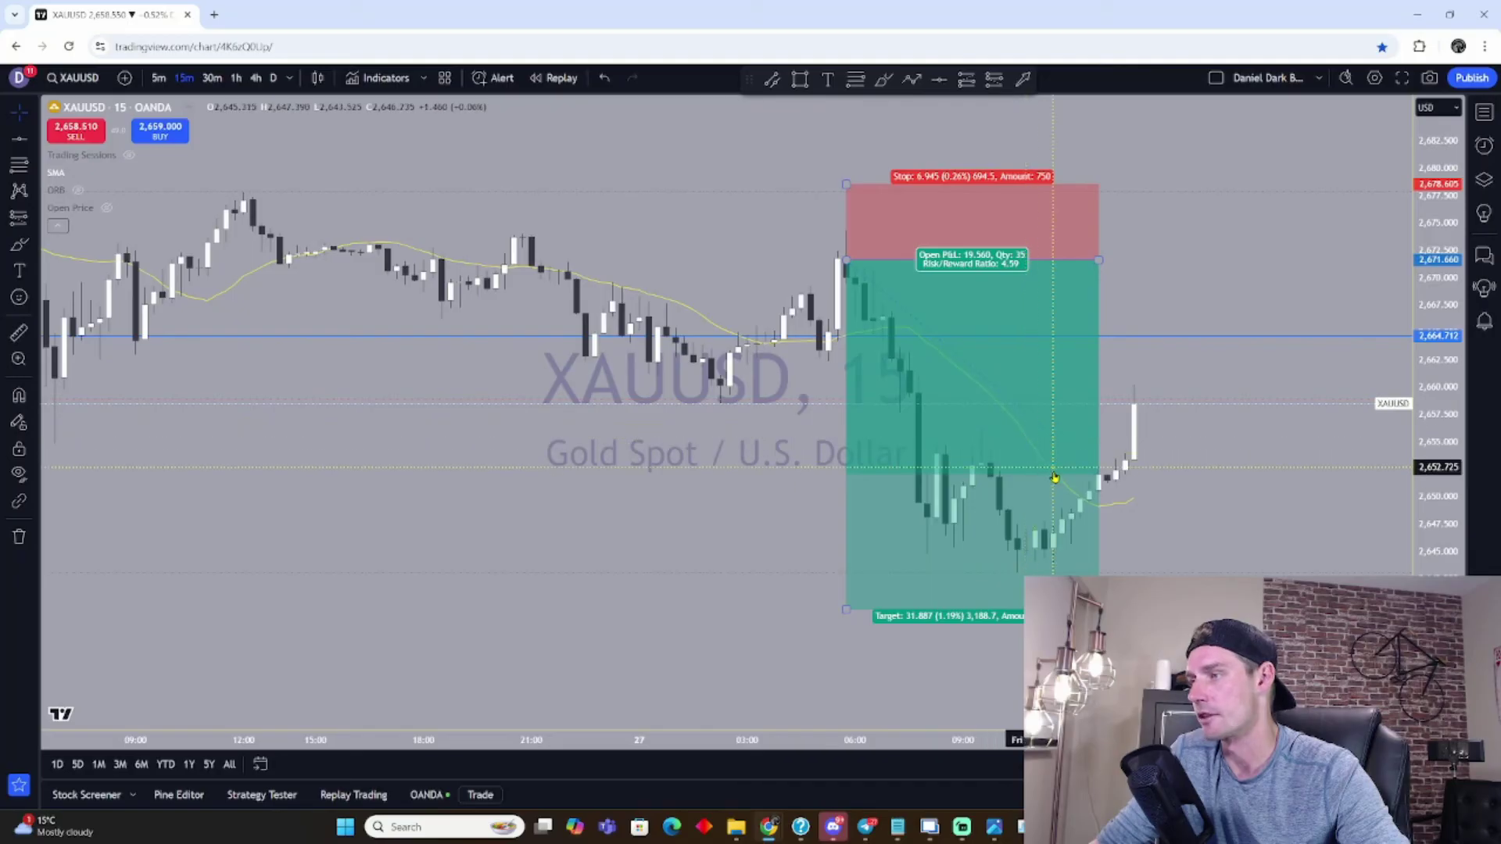
scroll(1091, 512, "up", 3)
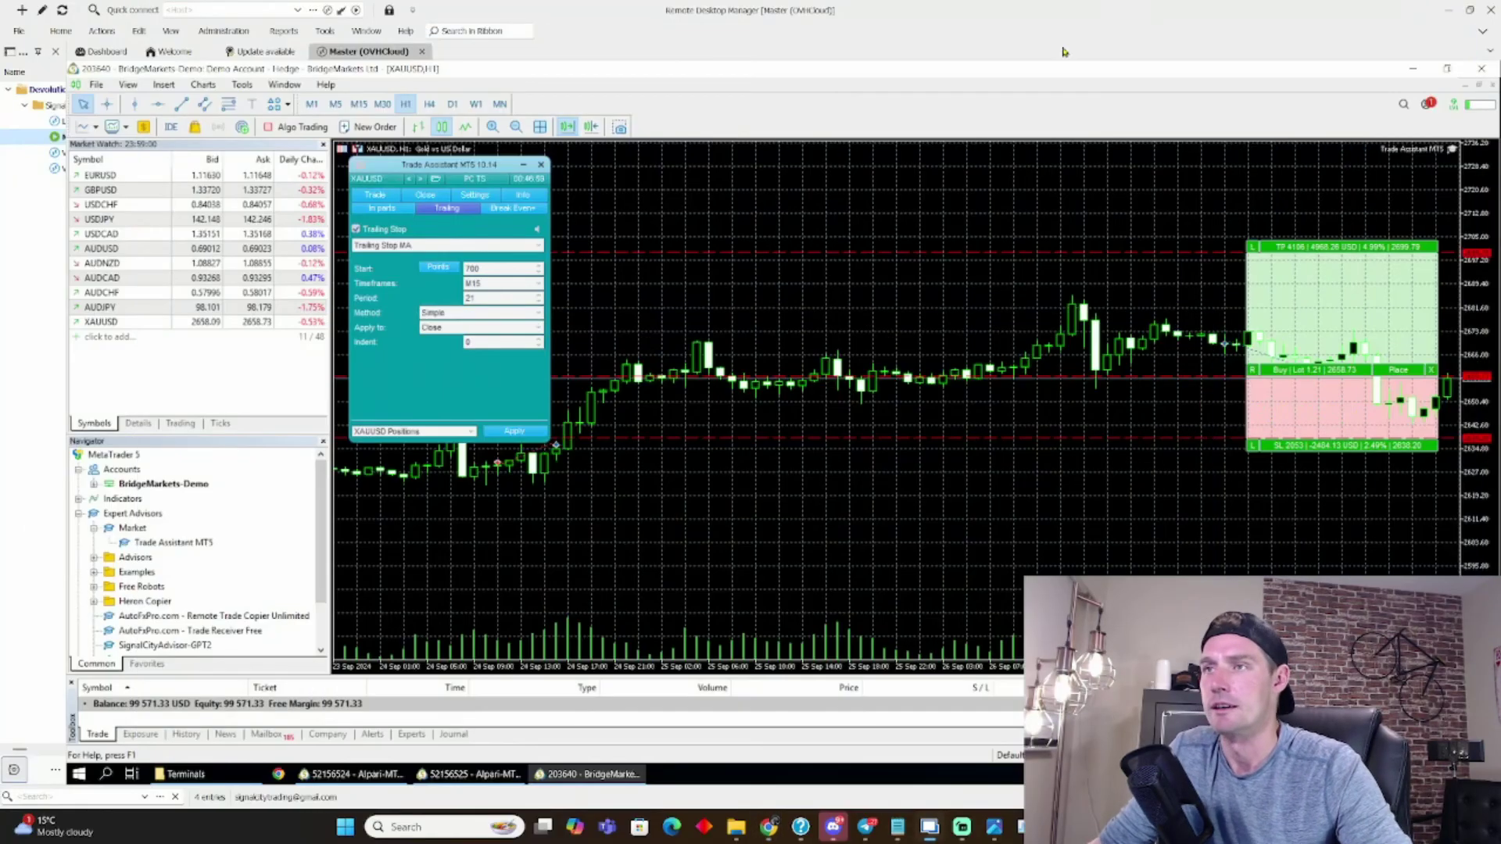
Review the MA timeframe and trailing type lists, then lift the entry above price into a Buy Stop.
left_click(508, 285)
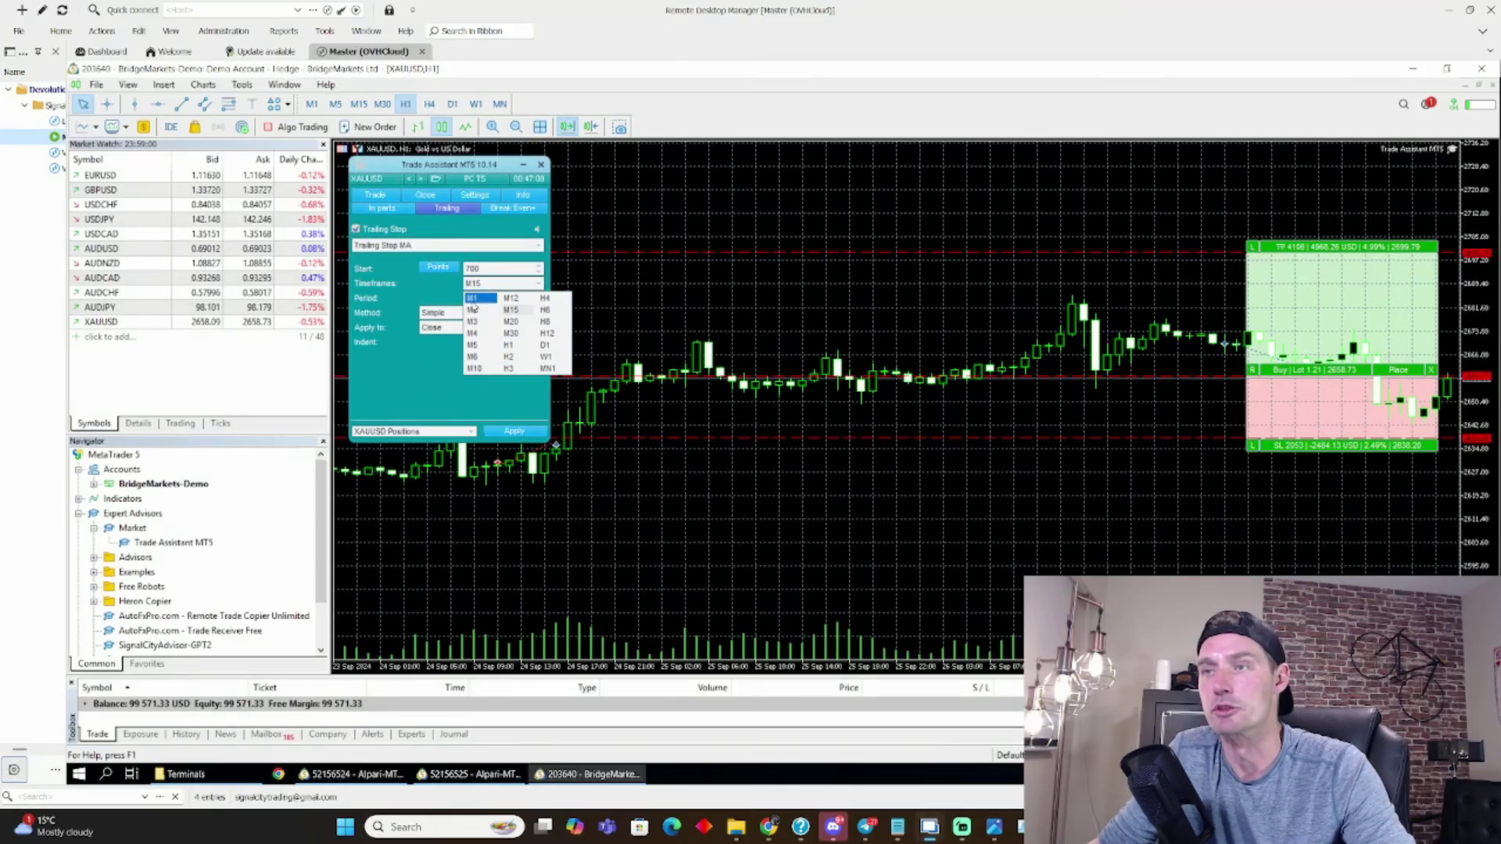
left_click(496, 247)
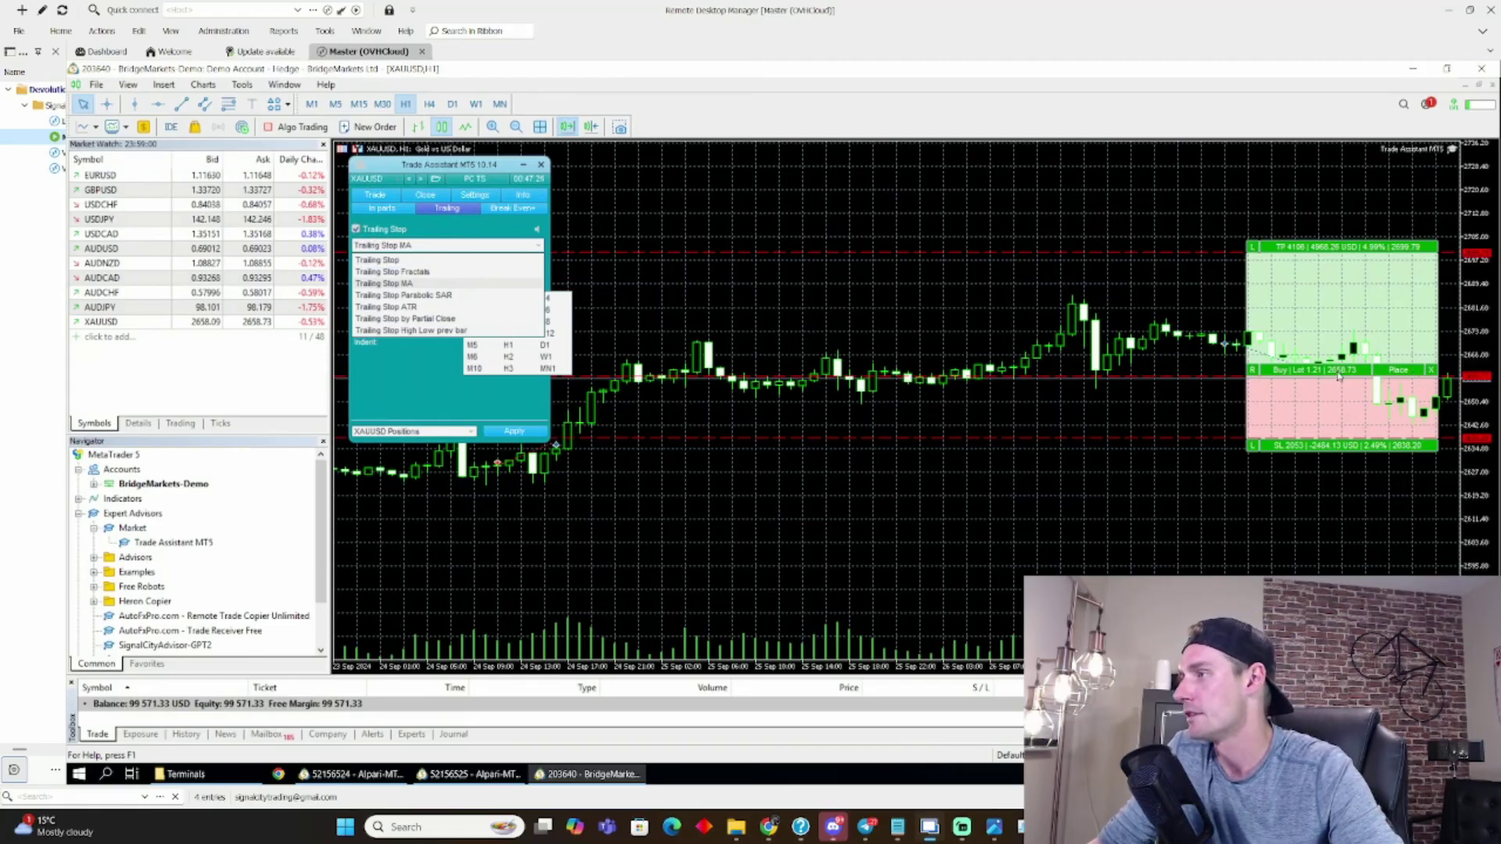
left_click_drag(1413, 377, 1393, 310)
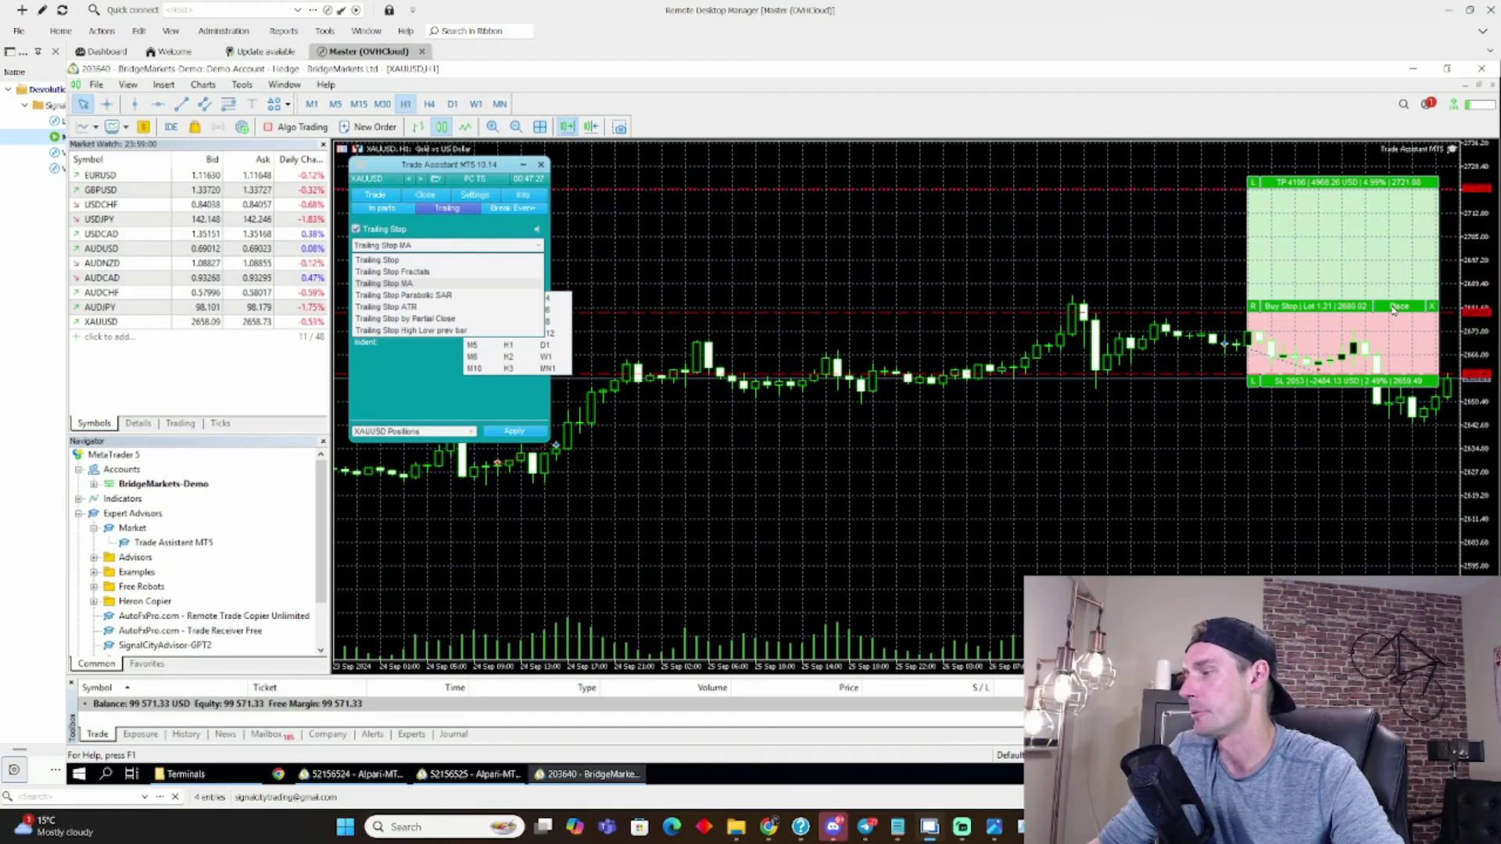